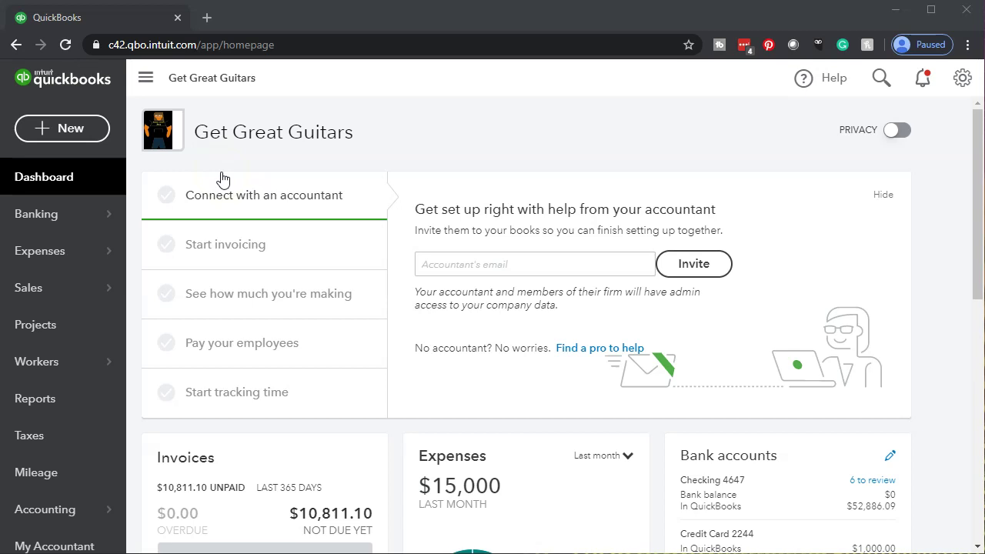
Step: Open the Reports page from the left navigation bar
click(89, 405)
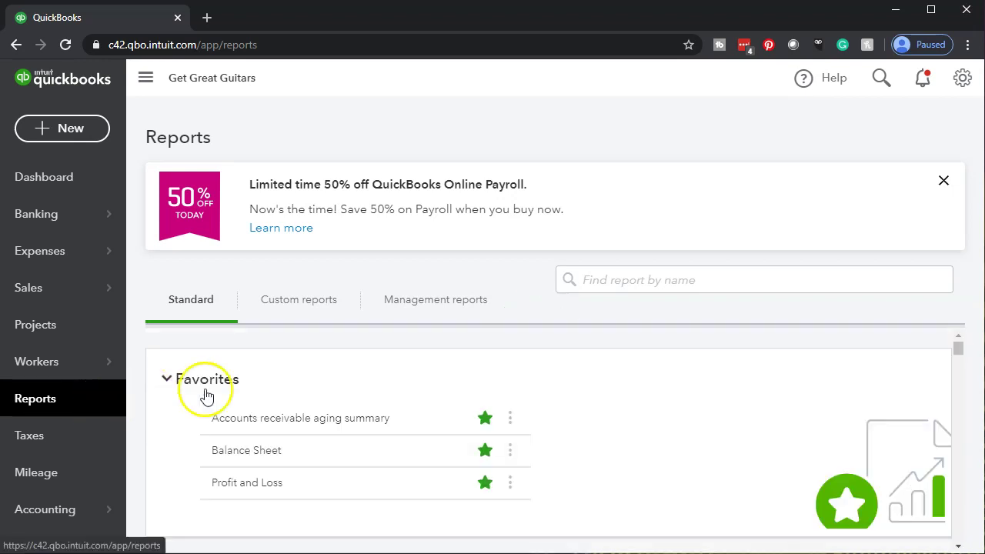
Step: Run the Balance Sheet for 01/01/2020 to 12/31/2020
click(224, 455)
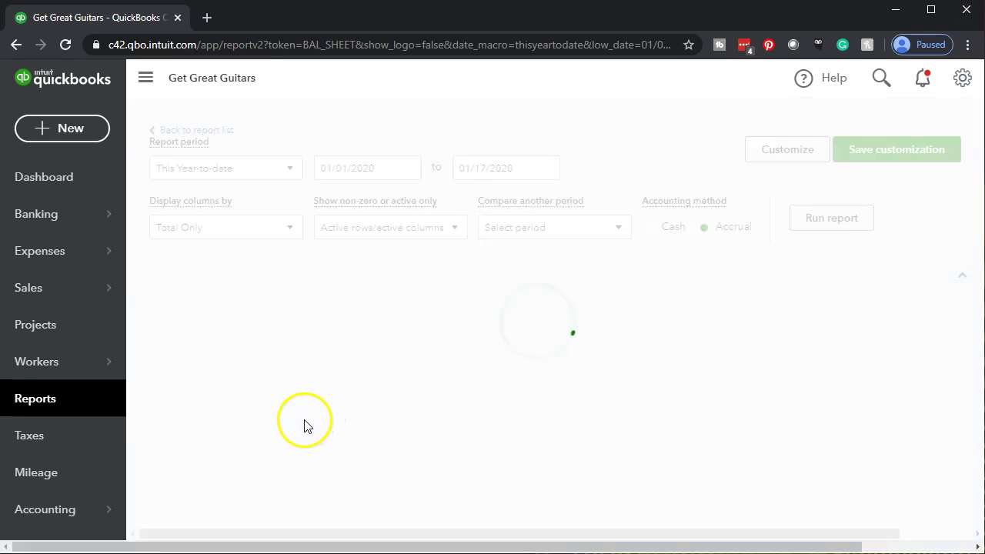
click(357, 196)
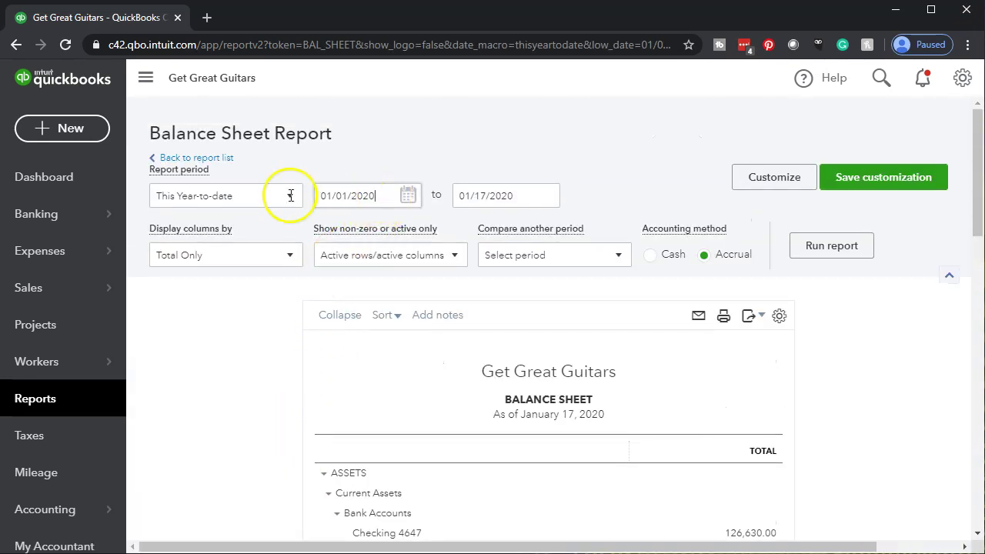
text(01010)
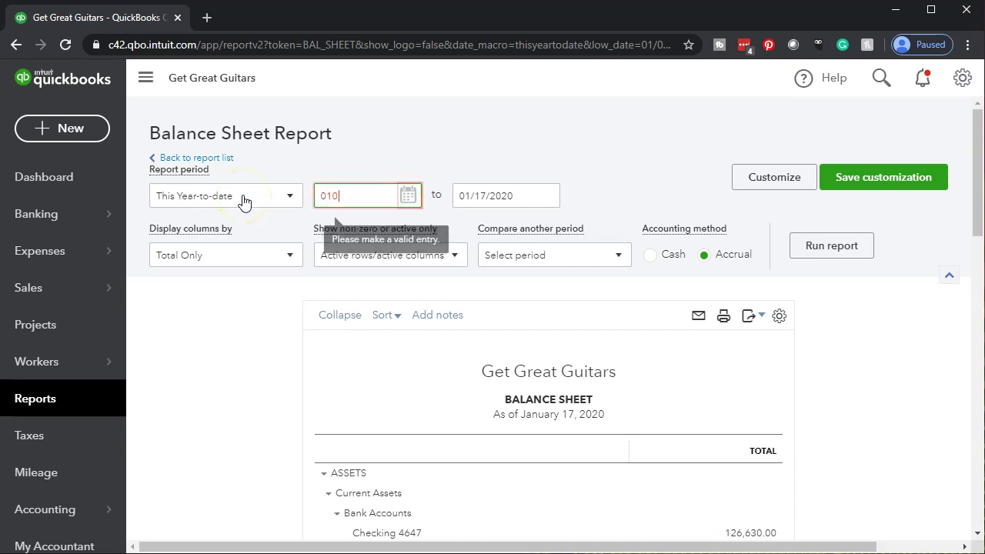
key(BackSpace)
text(2020)
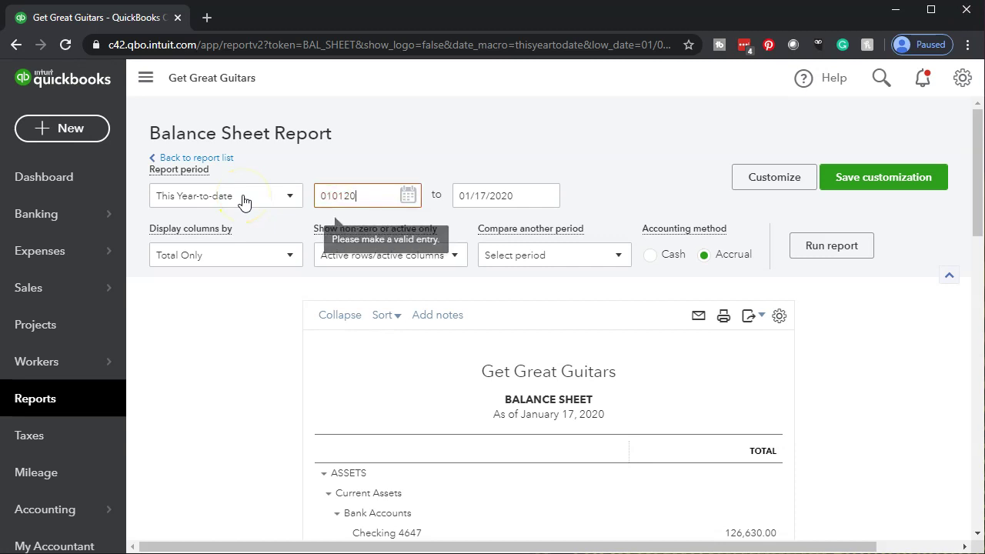
key(Tab)
text(12/31/2020)
key(Tab)
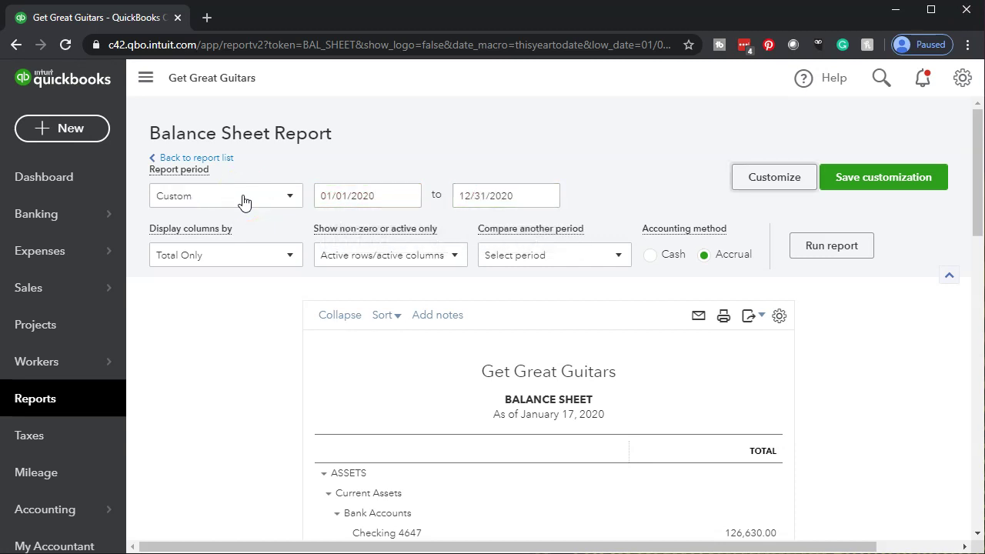
click(833, 246)
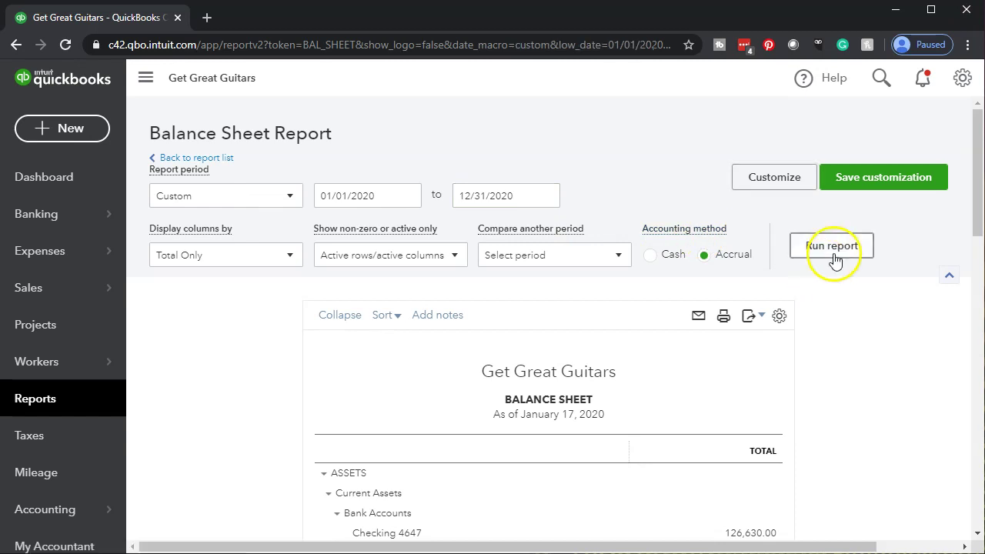
Step: Duplicate the Balance Sheet browser tab and return to the reports list in the first tab
right_click(136, 17)
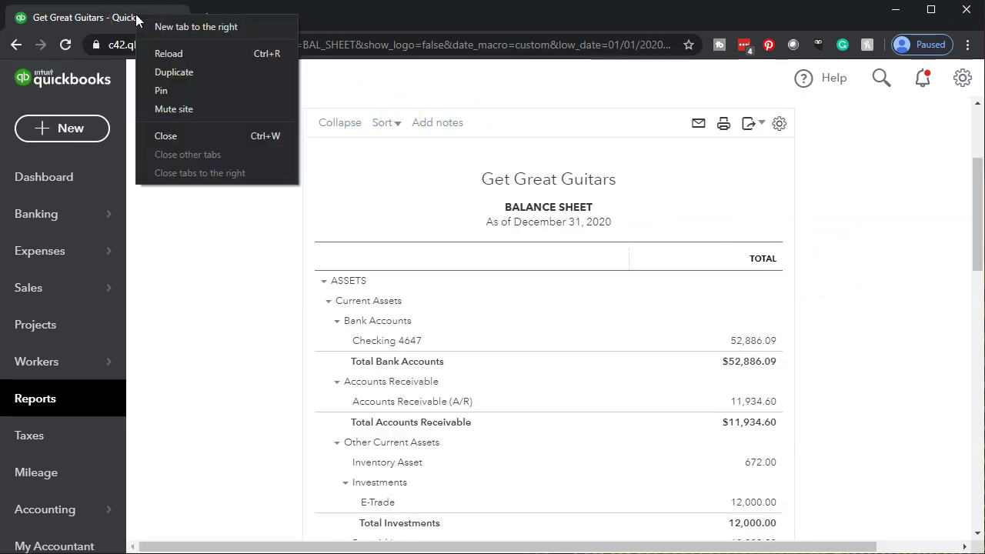
click(161, 72)
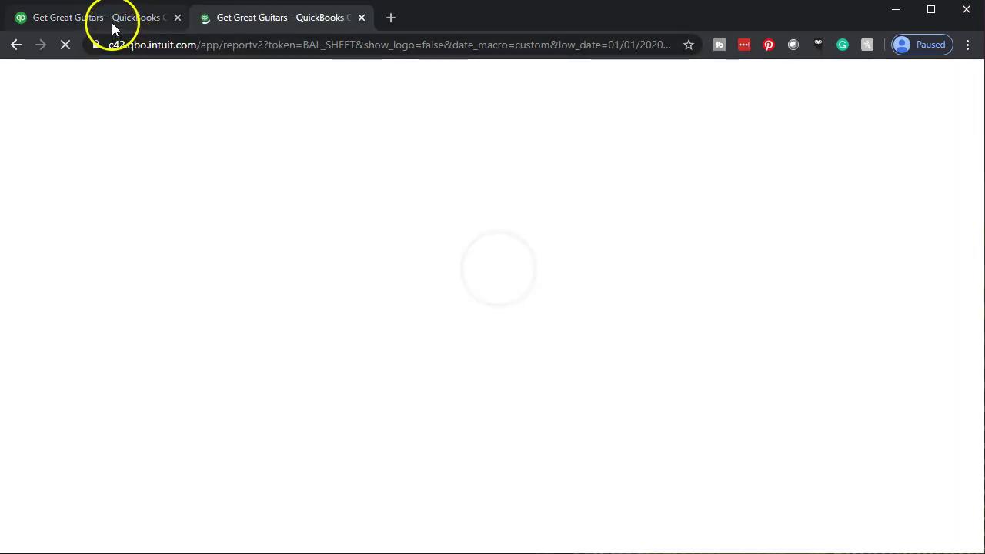
click(110, 20)
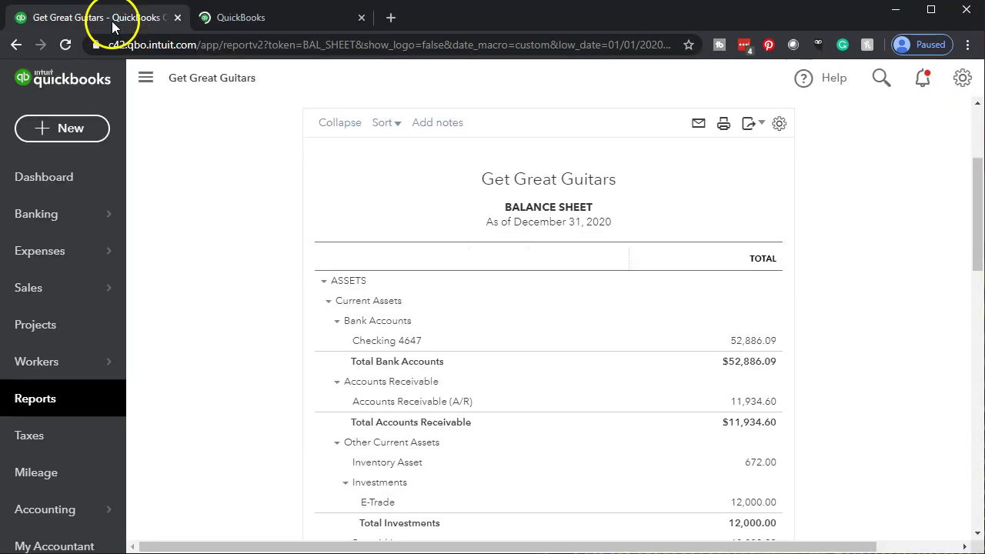
click(53, 398)
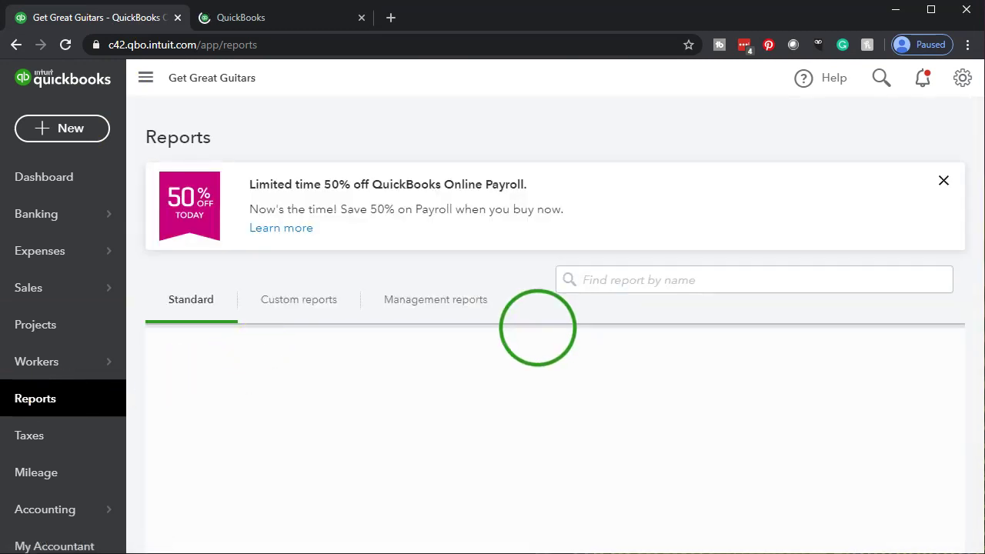
Step: Run the Profit and Loss for 01/01/2020 to 12/31/2020
click(246, 482)
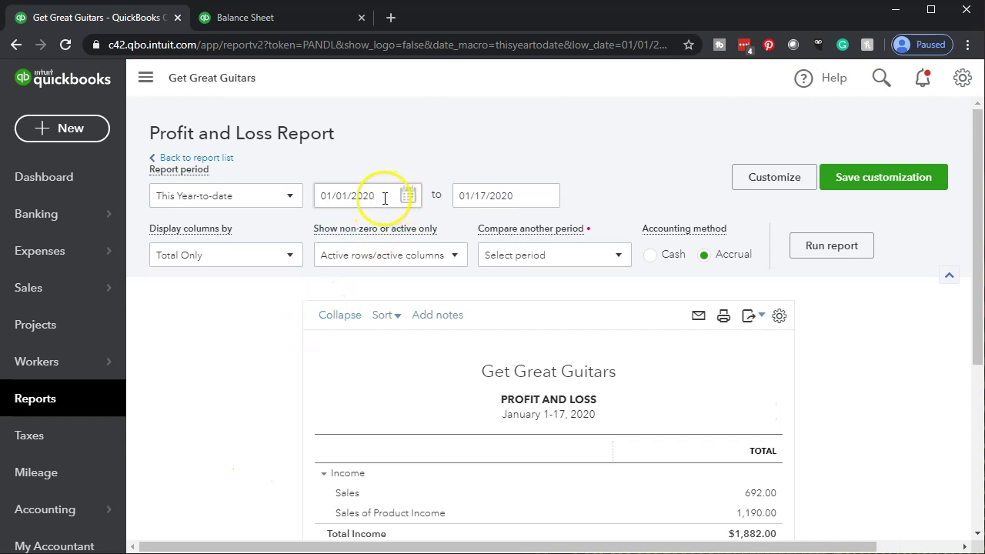
drag(385, 200, 282, 197)
text(01/01/2020)
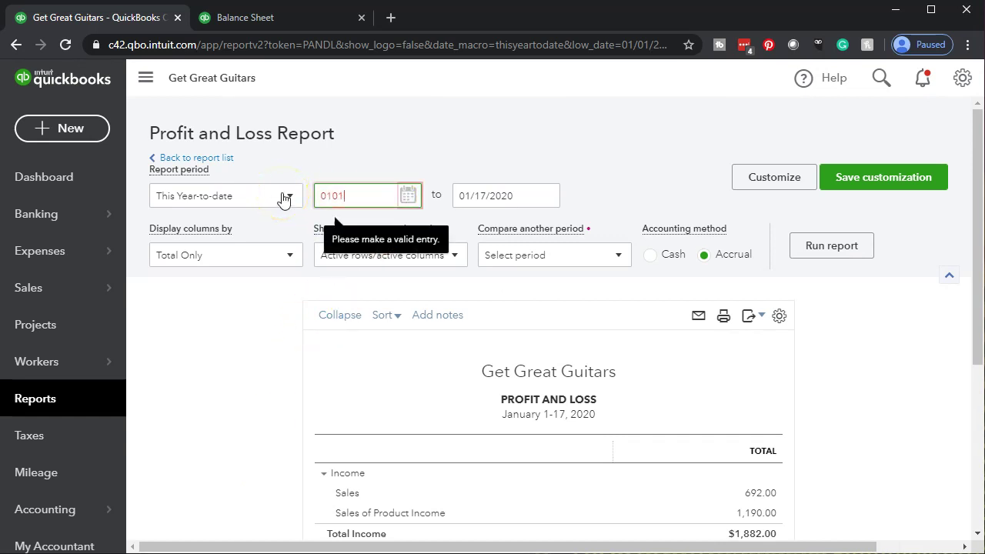
key(Tab)
text(12/31/2020)
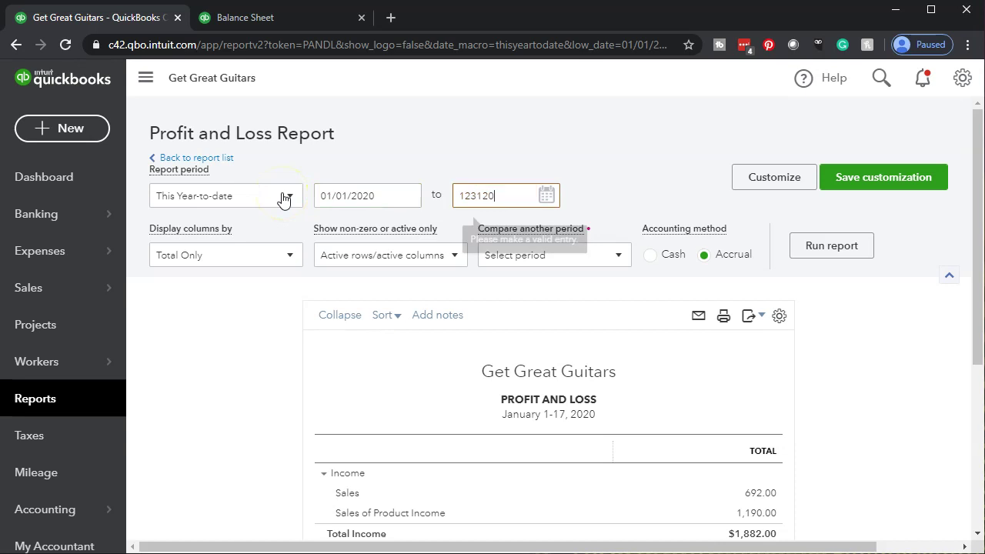
key(Tab)
click(818, 247)
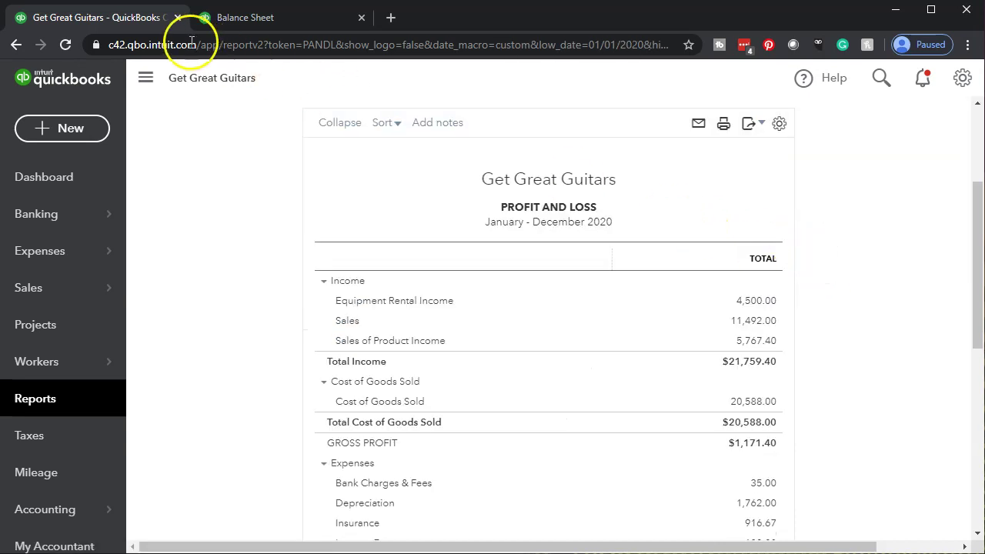
Step: Duplicate the Profit and Loss browser tab and switch back to the first tab
right_click(126, 21)
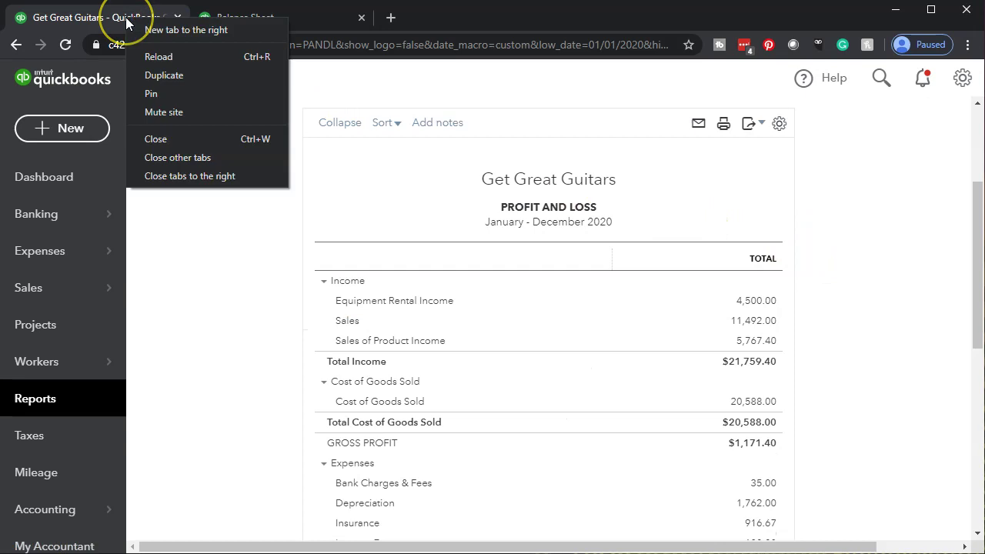
click(151, 74)
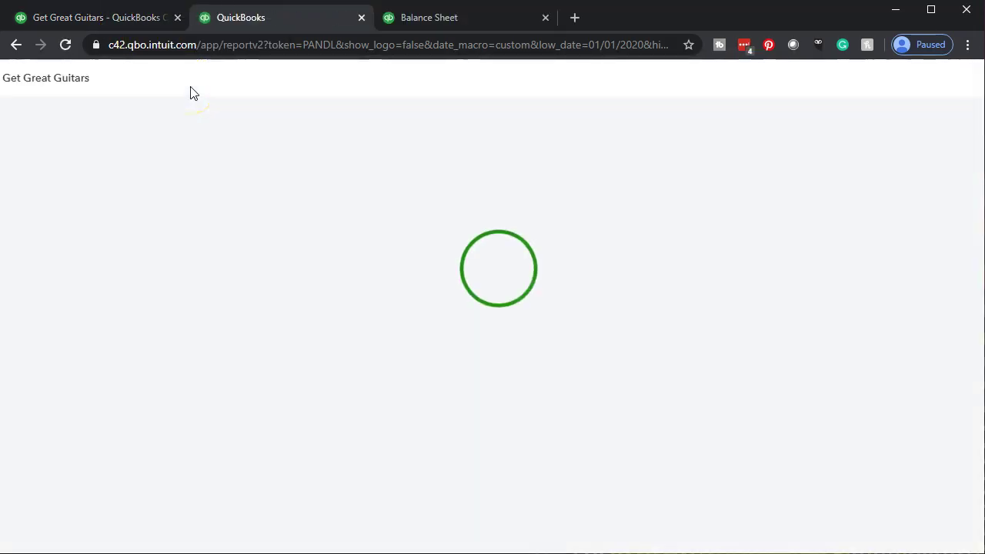
click(117, 24)
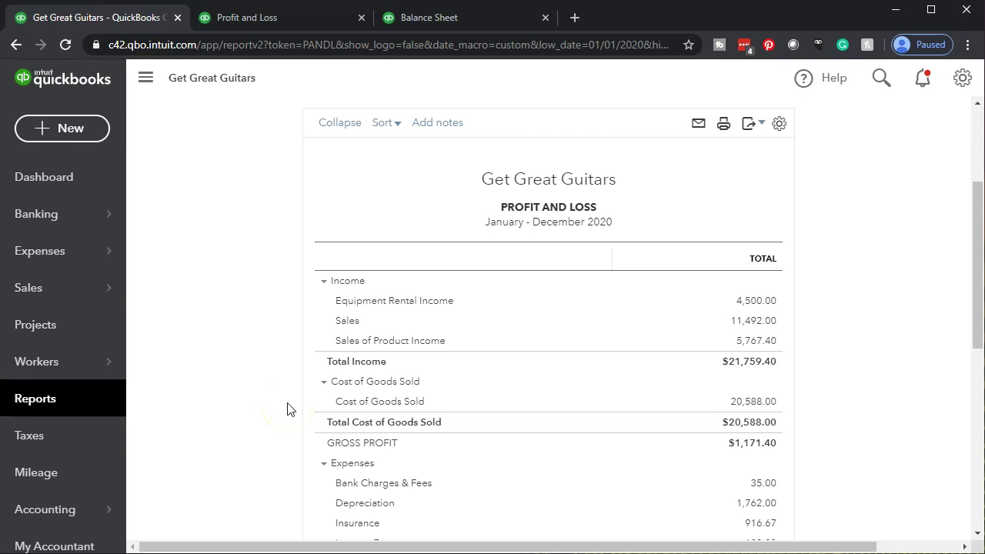
Step: Show Banking's For Review list full-width, scrolled to the $80 Draw dated 03/31/2020
click(36, 229)
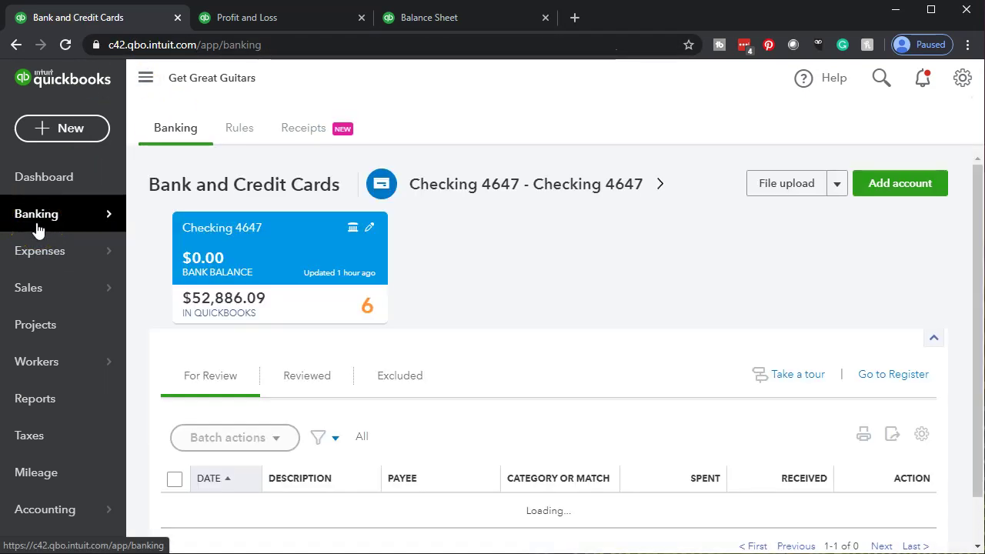
click(150, 91)
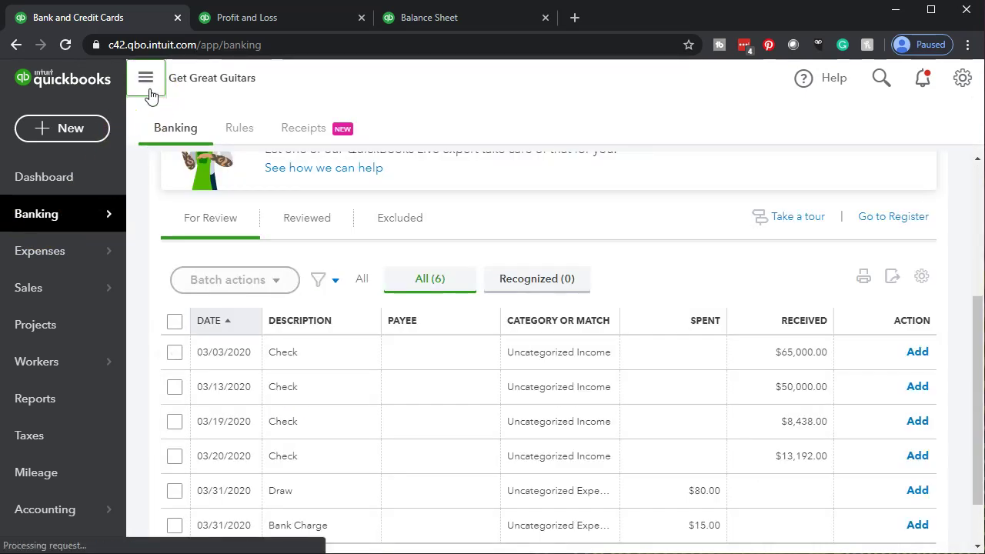
click(145, 86)
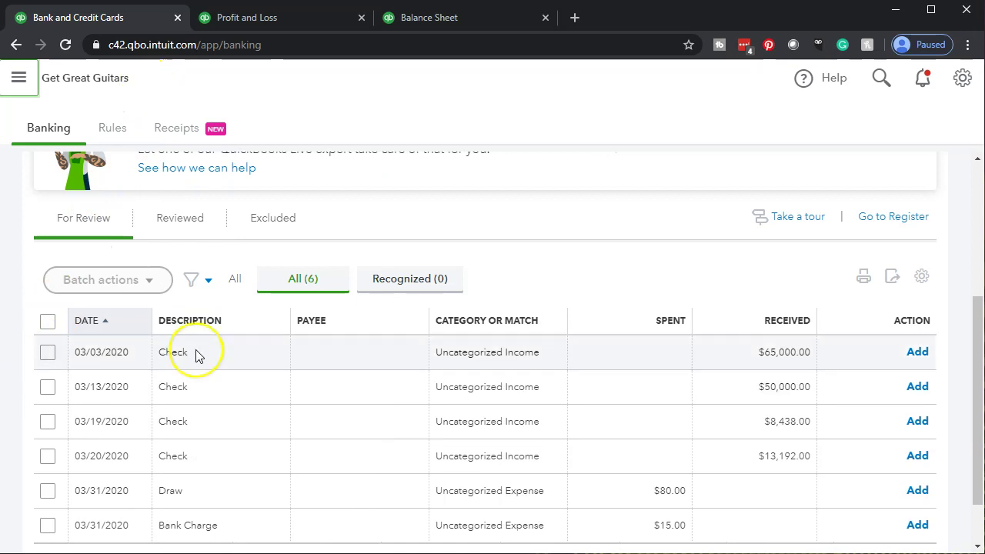
scroll(196, 354, down, 1)
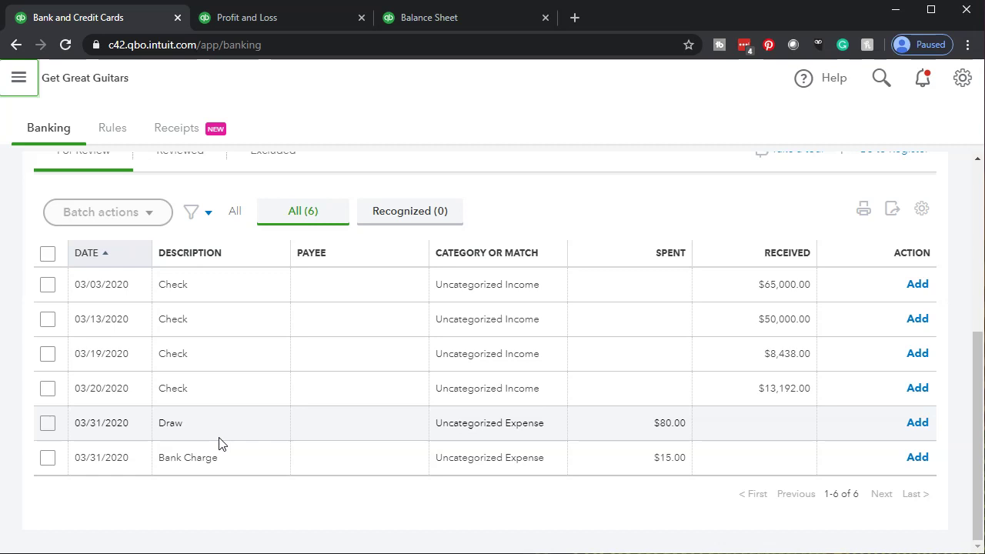
click(197, 439)
click(922, 210)
click(816, 475)
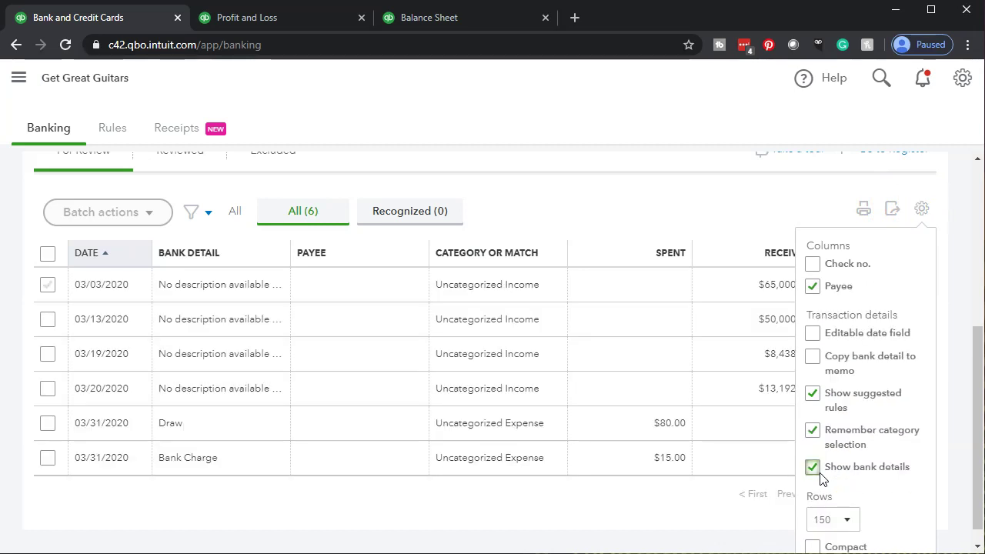
click(819, 474)
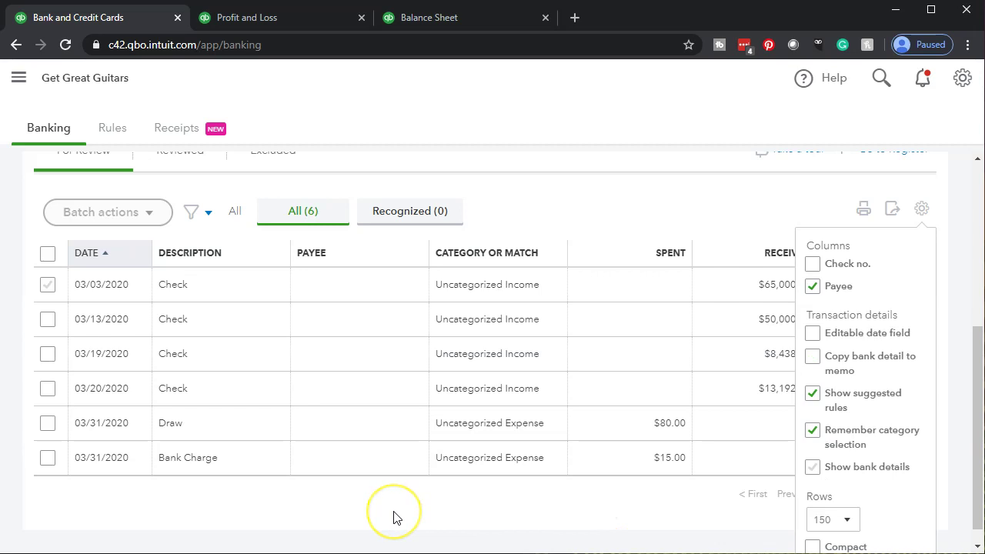
click(393, 517)
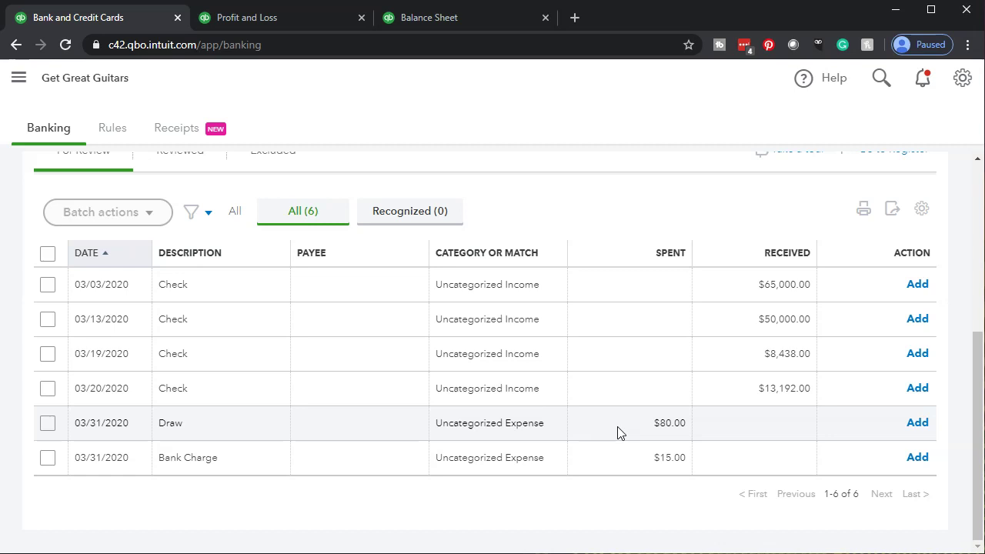
click(445, 17)
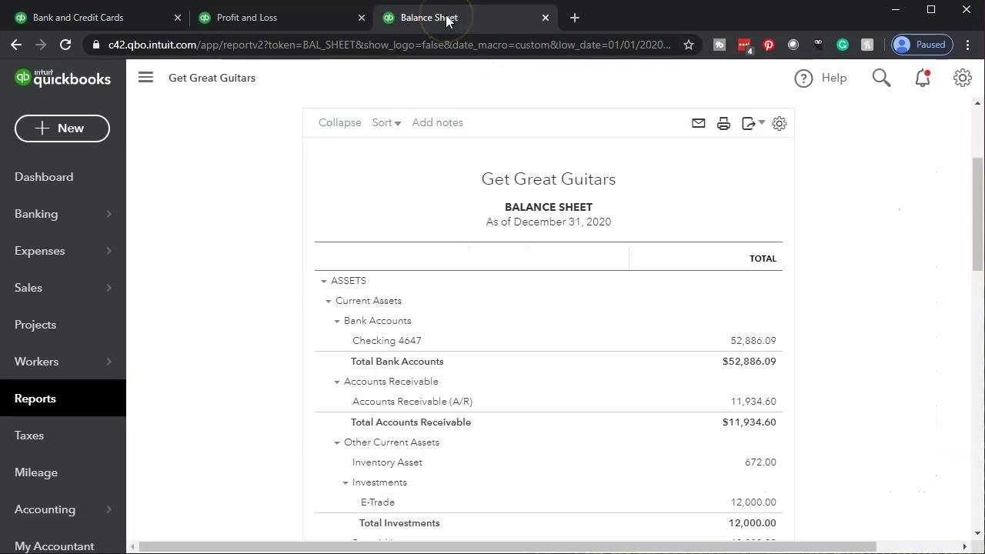
click(146, 78)
key(ctrl+plus)
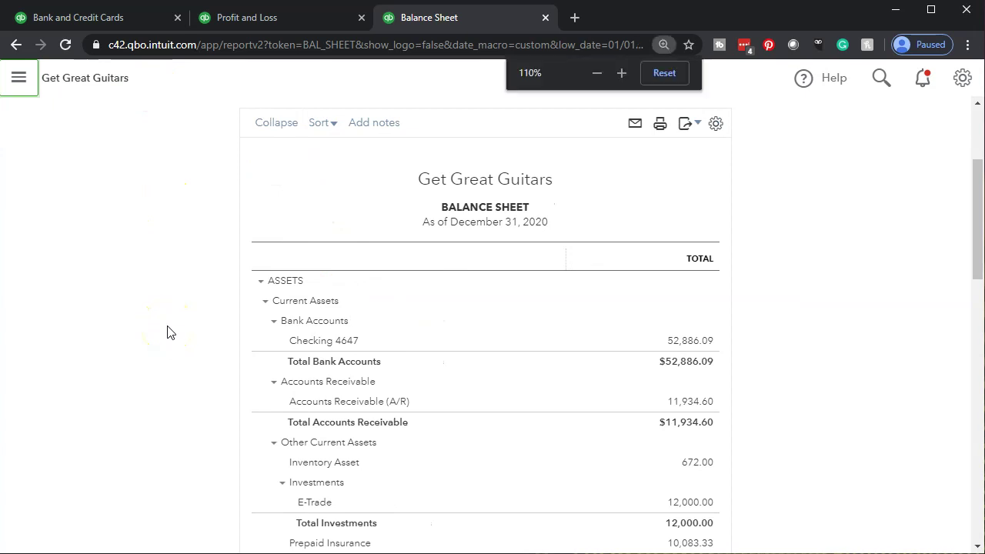
key(ctrl+plus)
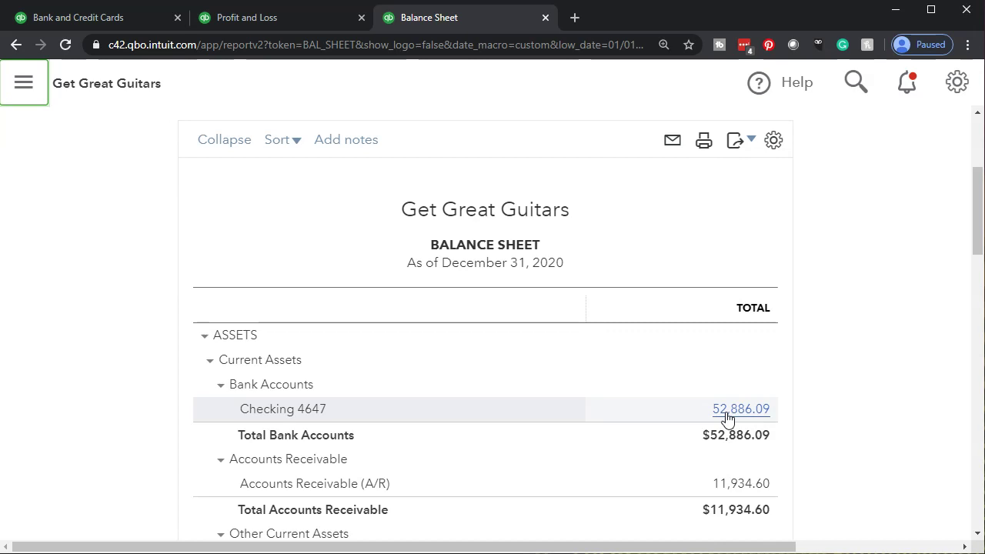
scroll(728, 418, down, 5)
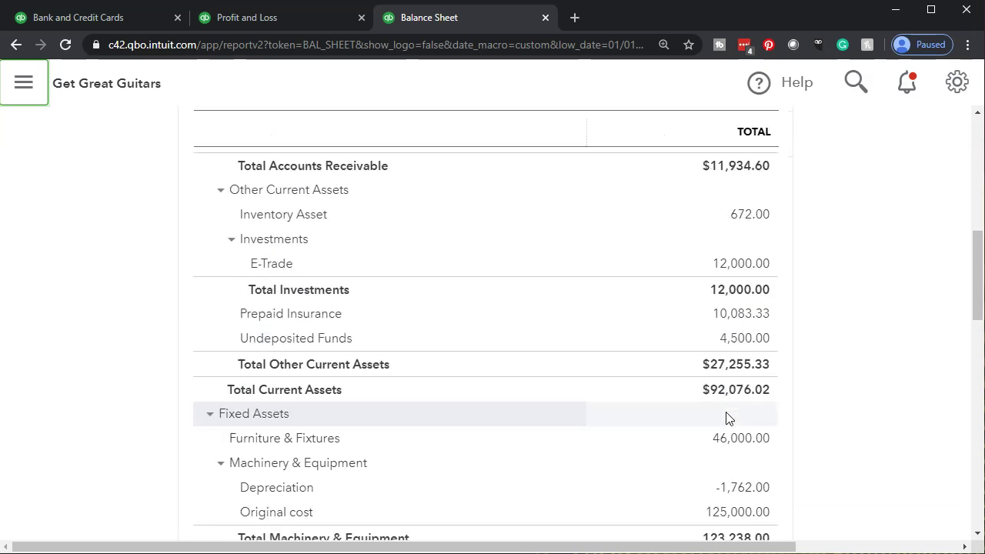
scroll(727, 418, down, 10)
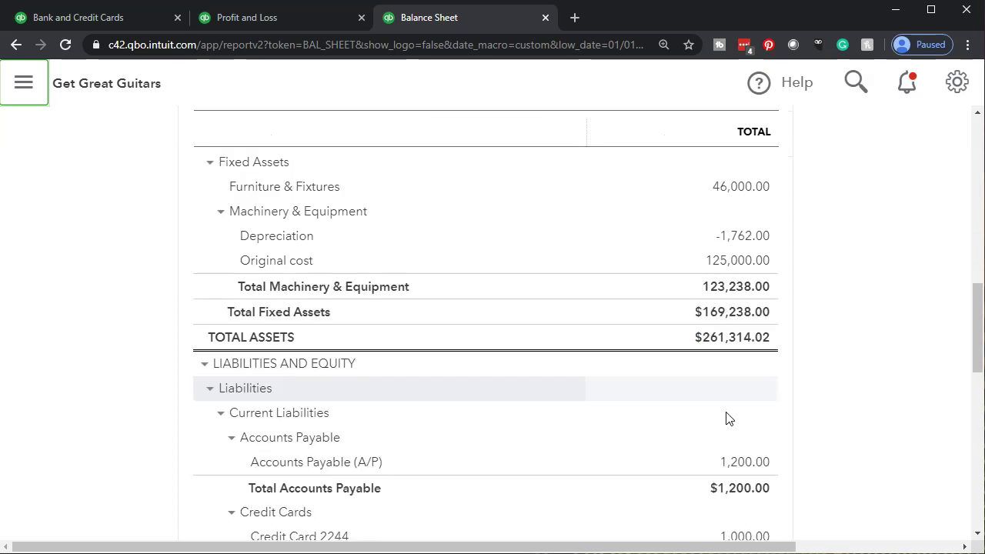
scroll(727, 418, down, 3)
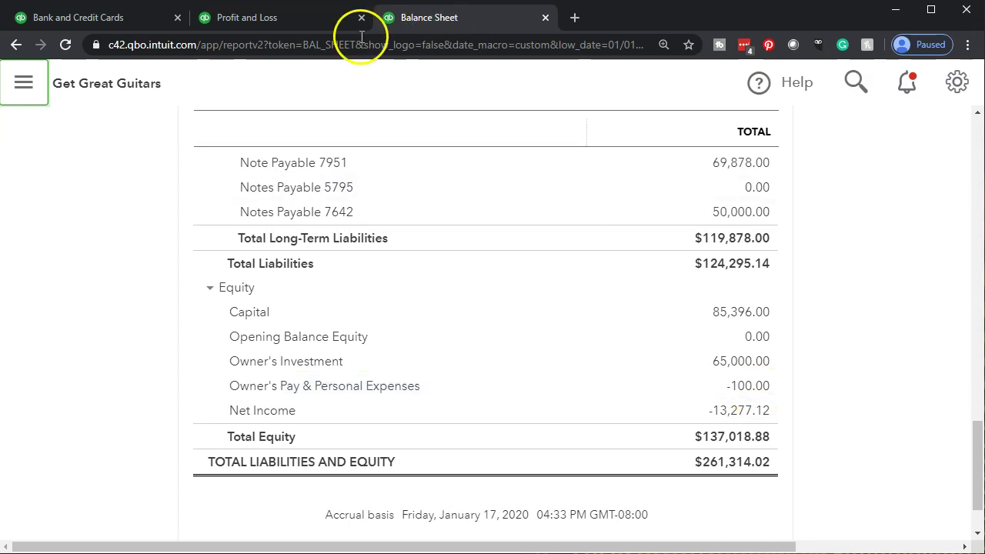
Step: Review the Profit and Loss expense lines, including Other Miscellaneous Expense at 80.00
click(285, 16)
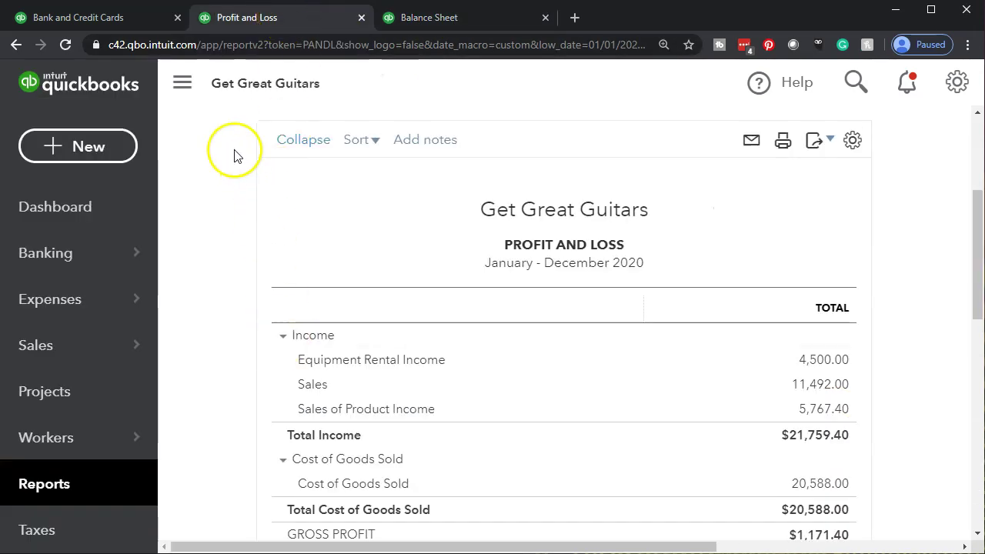
click(183, 82)
scroll(154, 348, down, 3)
scroll(154, 349, down, 2)
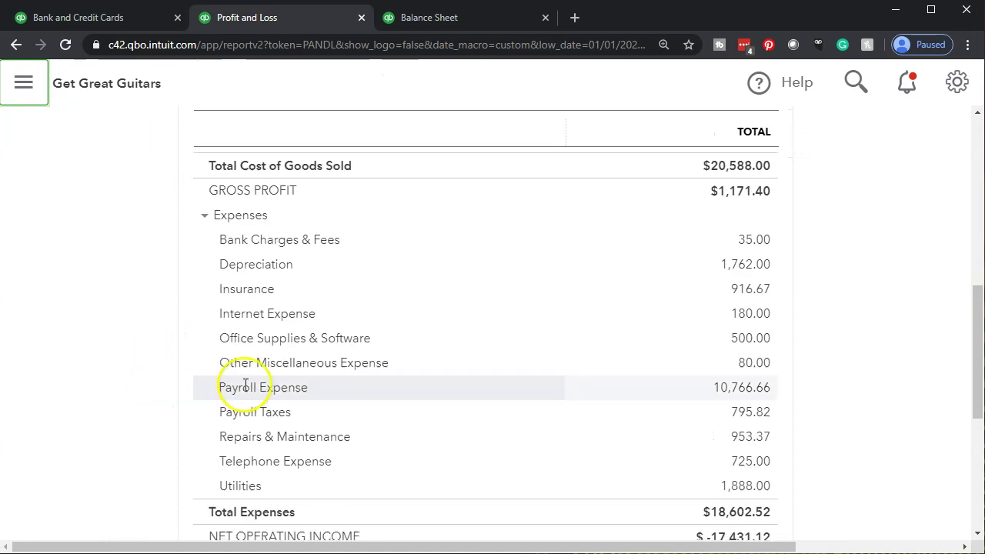
scroll(614, 531, down, 4)
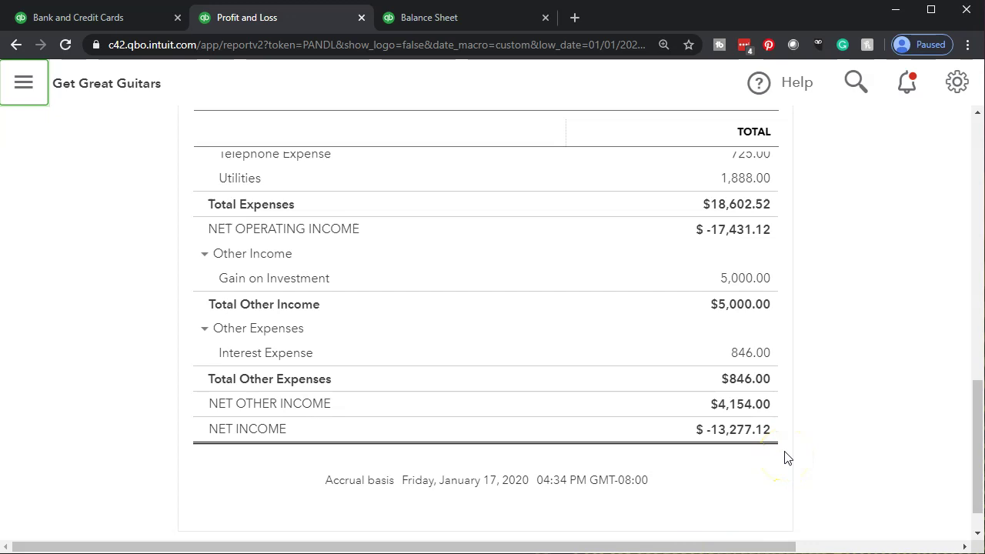
scroll(787, 458, up, 2)
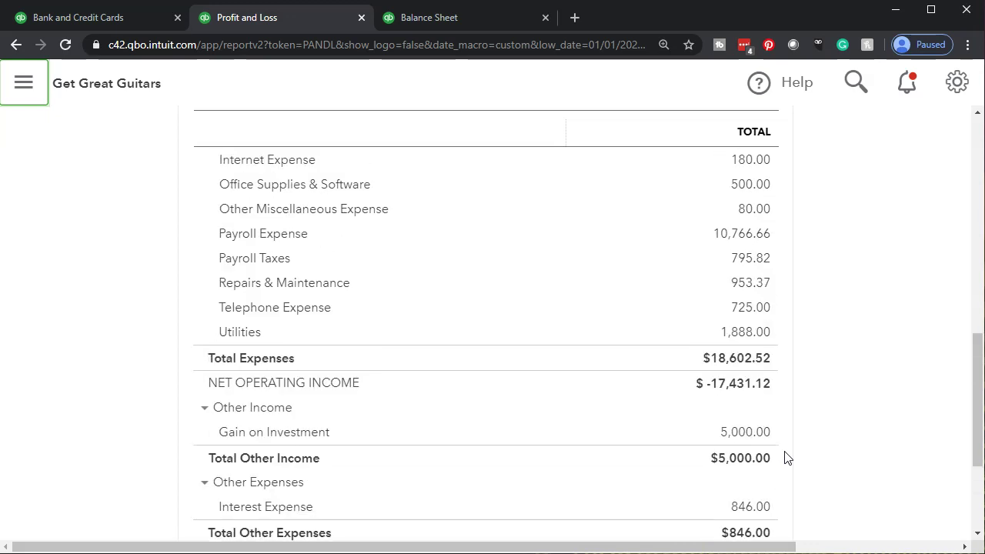
Step: Return to the For Review list showing the $80 Draw and $15 Bank Charge rows
click(112, 23)
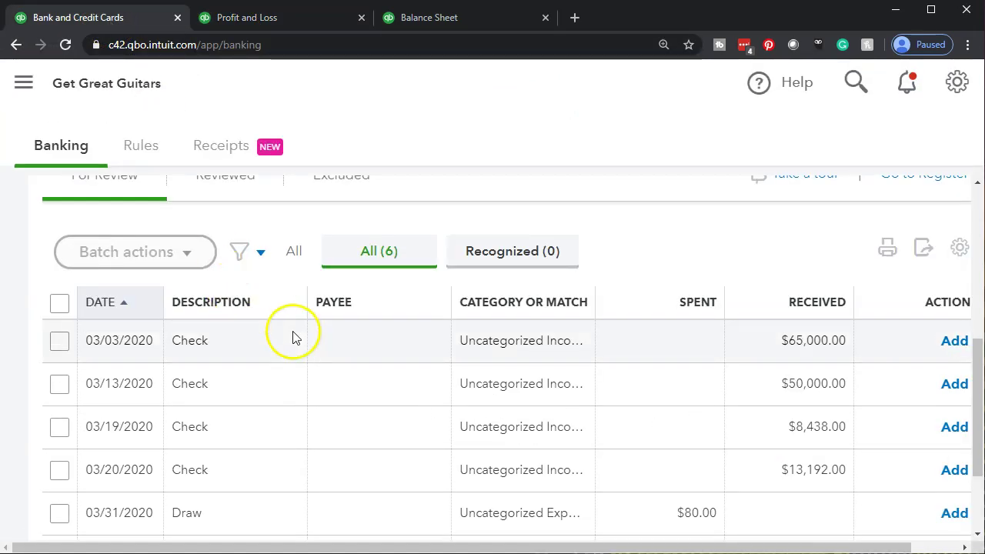
scroll(292, 339, down, 1)
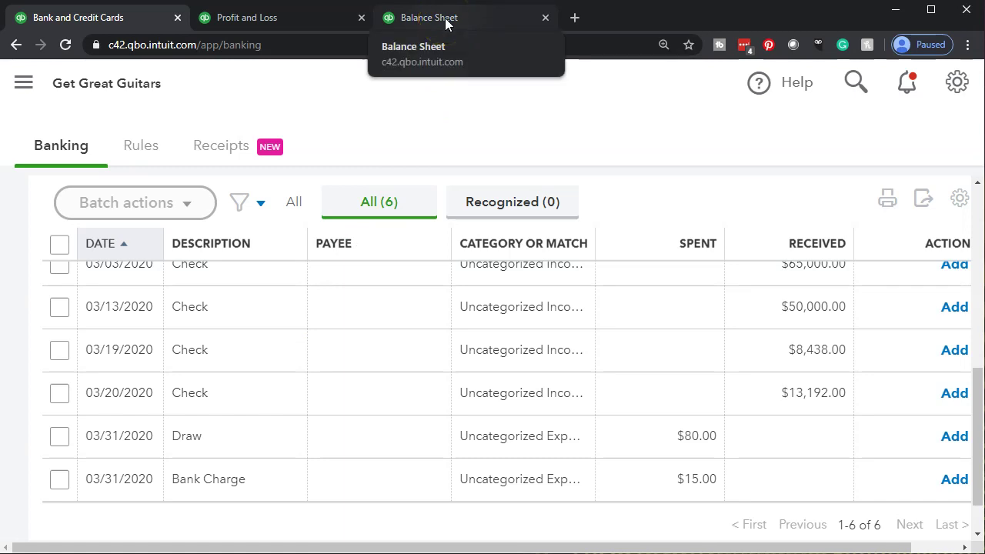
click(445, 18)
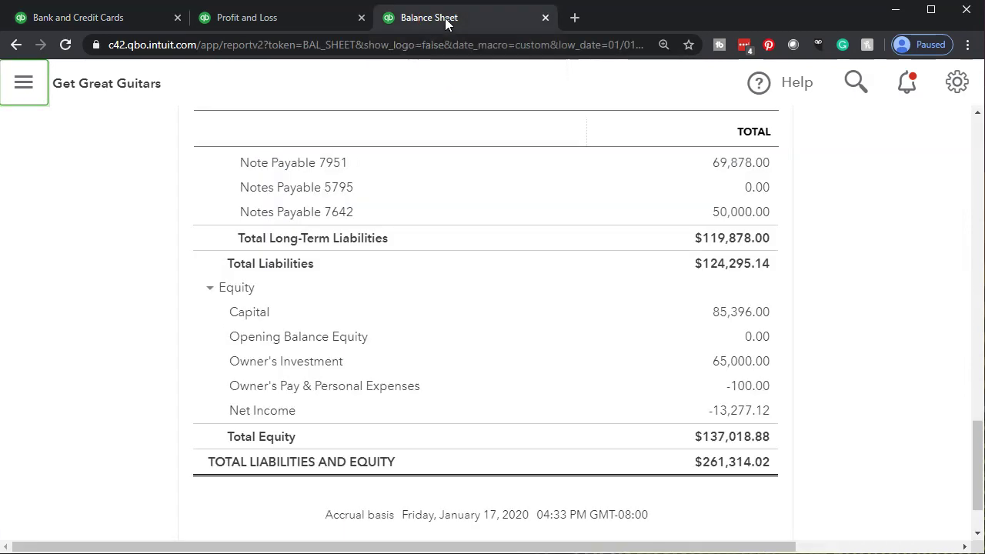
click(123, 20)
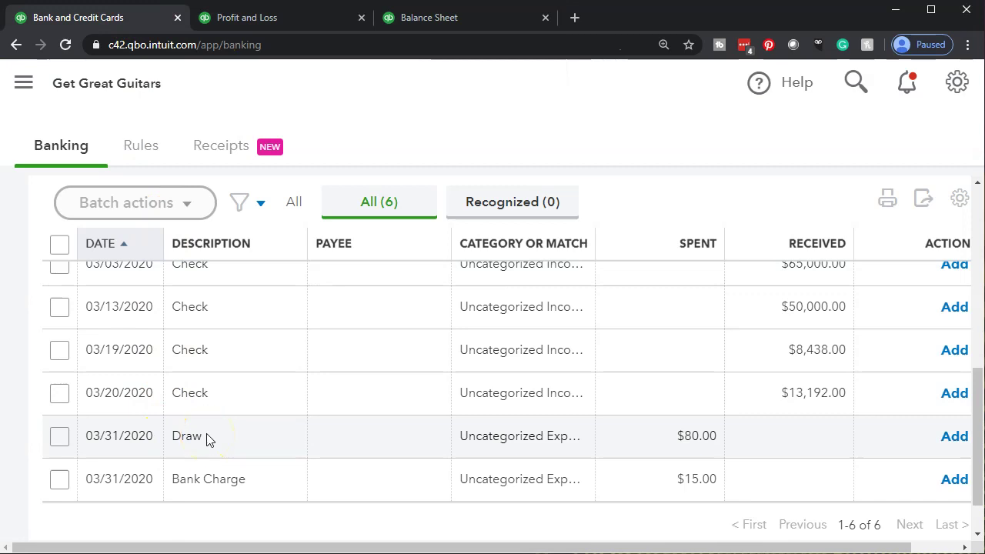
click(183, 454)
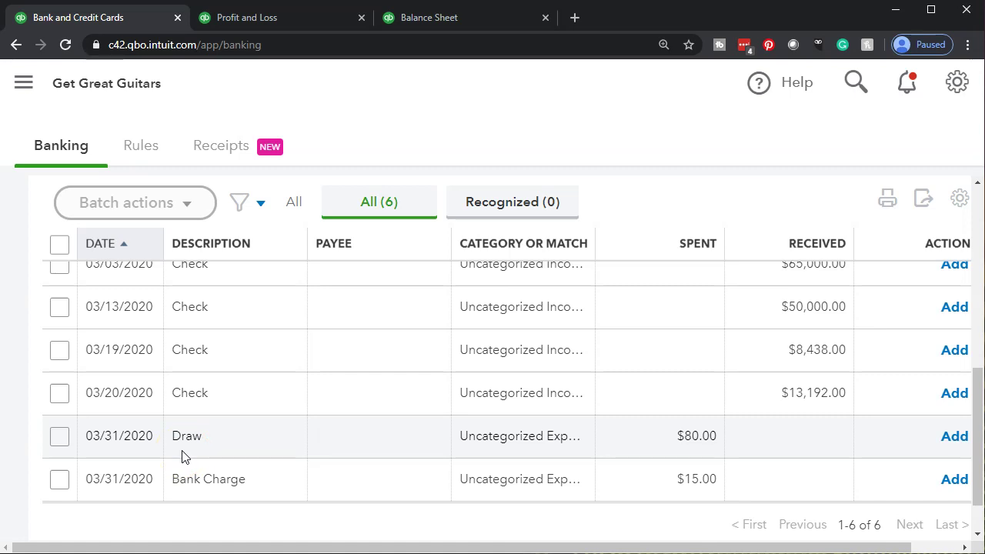
Step: Check the Balance Sheet's Owner's Pay & Personal Expenses amount of -100.00
click(444, 17)
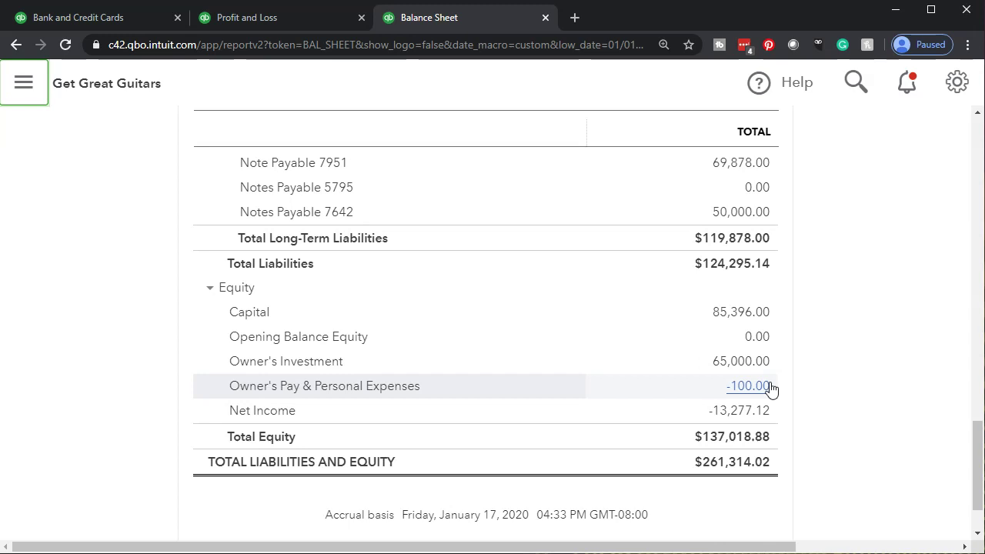
click(770, 390)
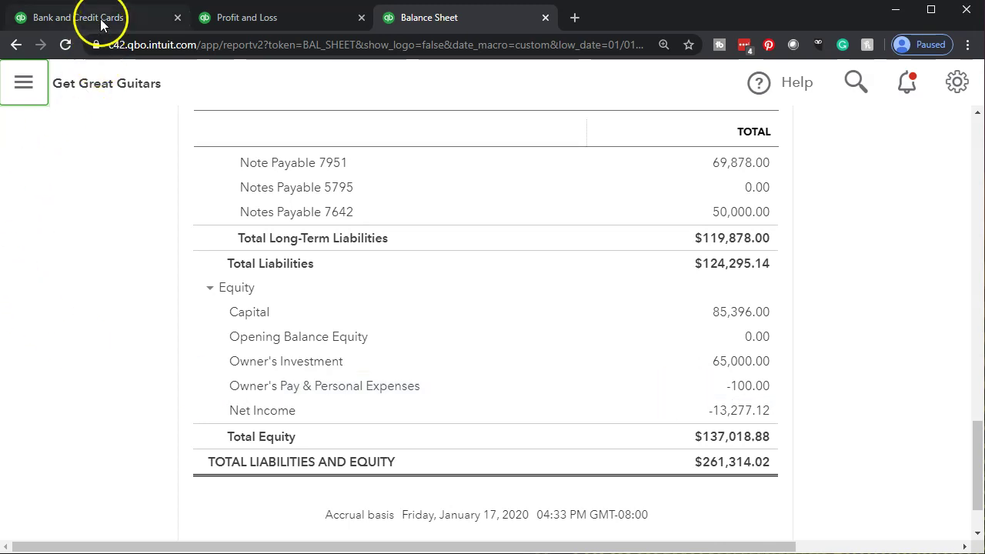
click(128, 19)
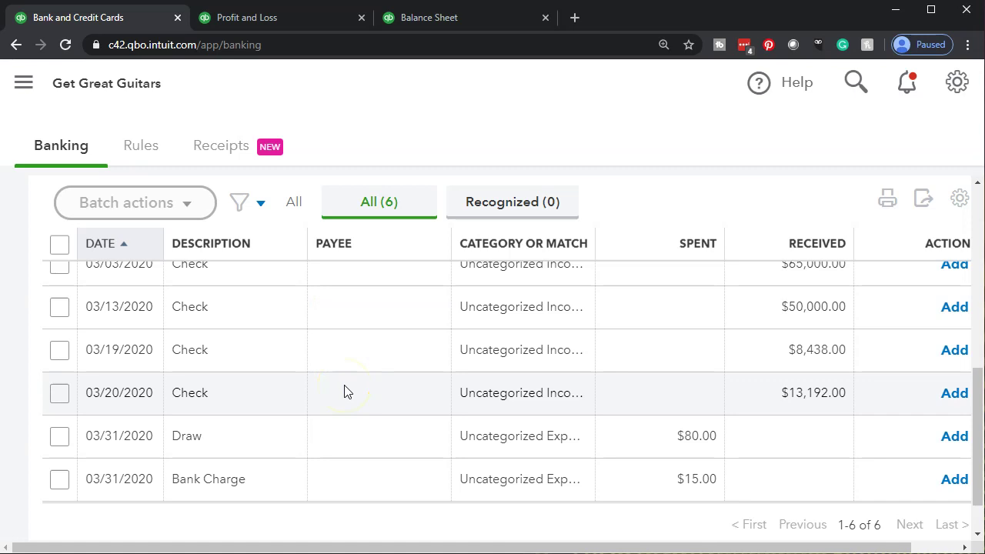
click(336, 436)
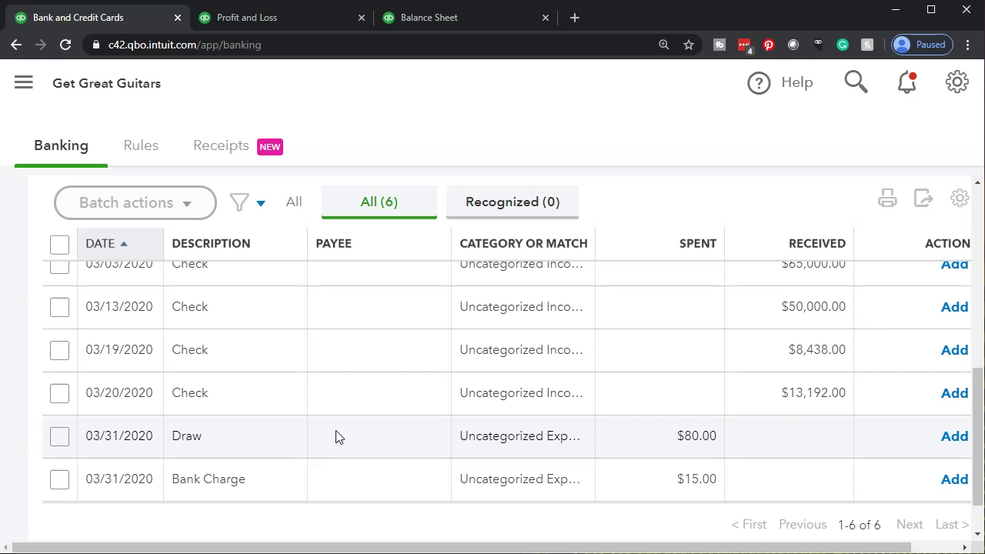
click(457, 17)
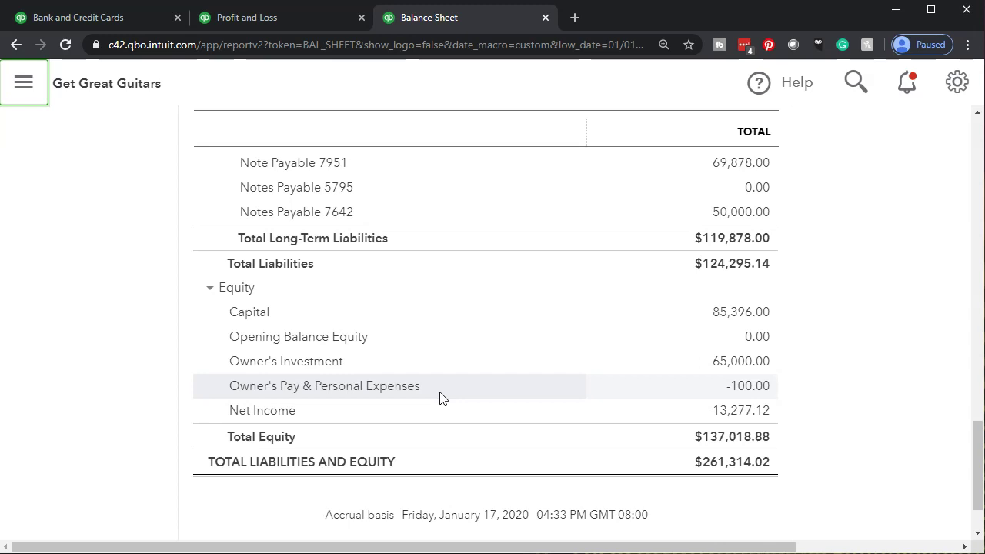
Step: Inspect the Owner's Pay row, then settle back on the Bank and Credit Cards tab
click(471, 395)
click(440, 392)
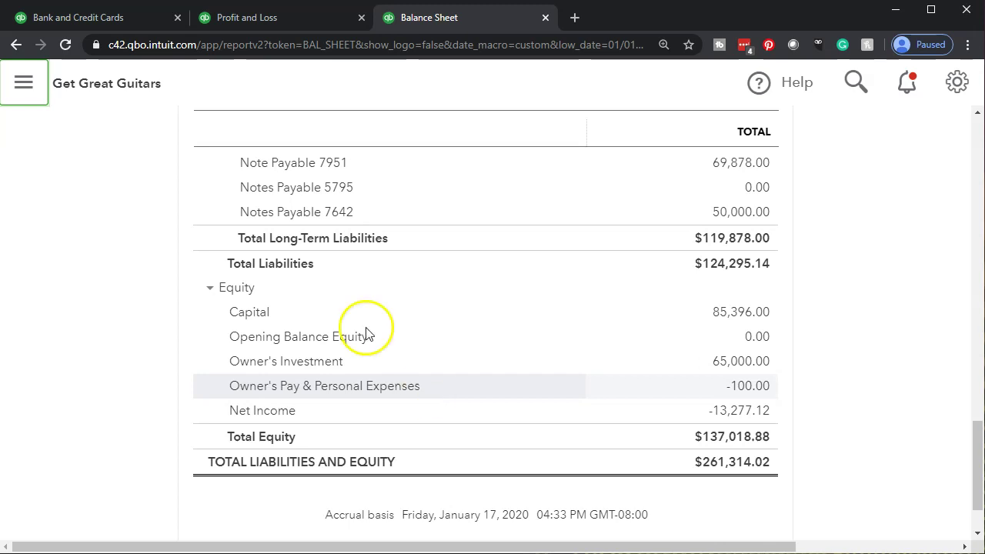
click(132, 25)
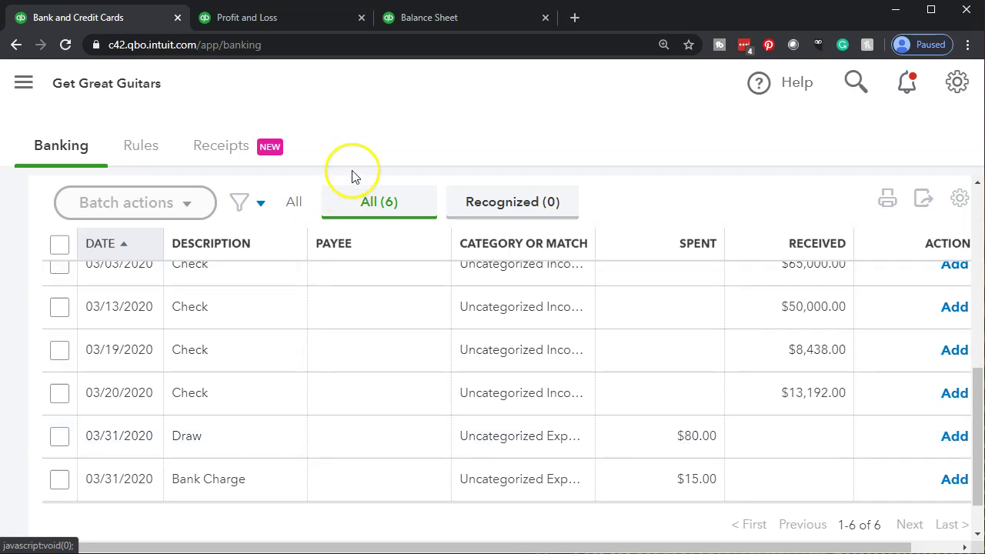
click(433, 19)
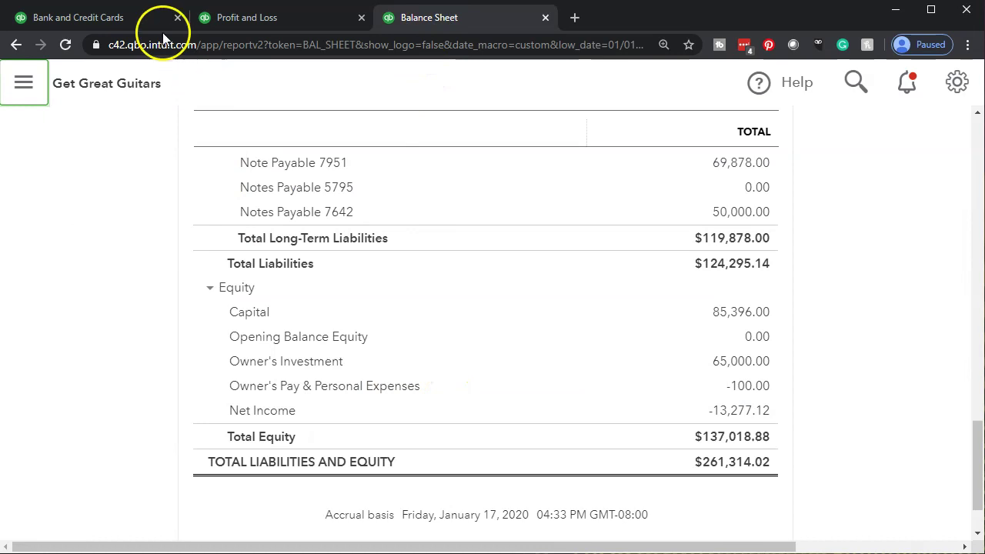
click(132, 18)
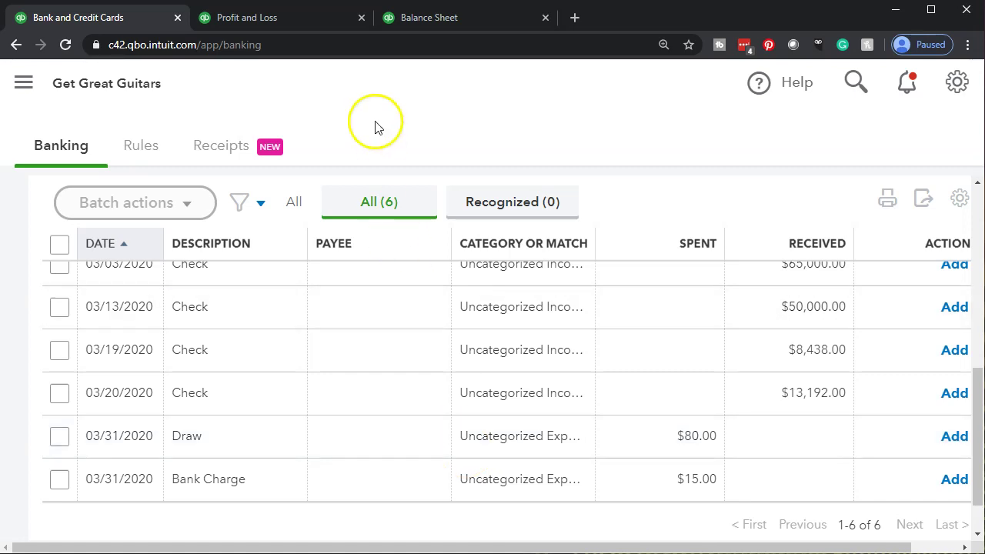
click(296, 20)
scroll(337, 332, down, 2)
scroll(336, 332, up, 2)
scroll(336, 331, up, 1)
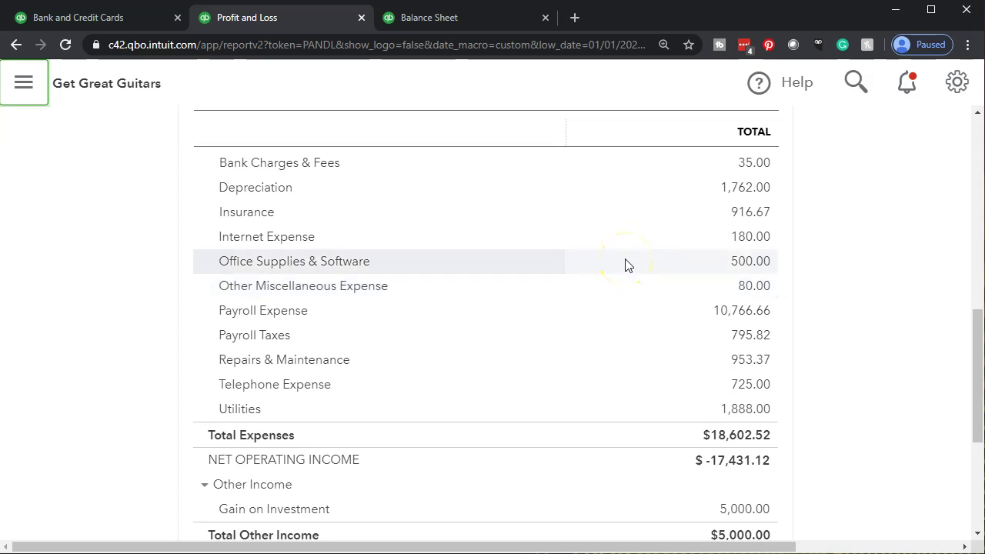
click(108, 23)
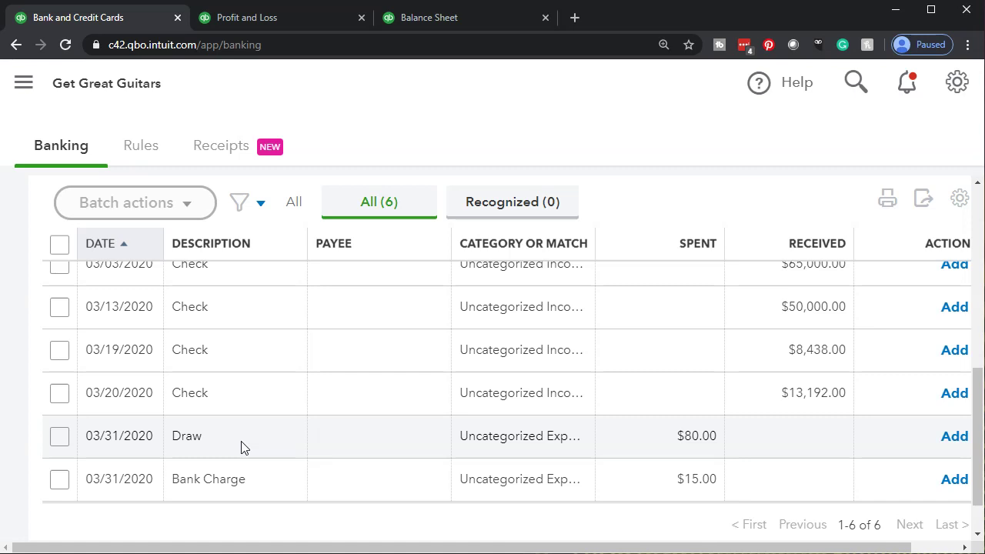
Step: Categorize the $80 Draw transaction as Other Miscellaneous Expense
click(241, 448)
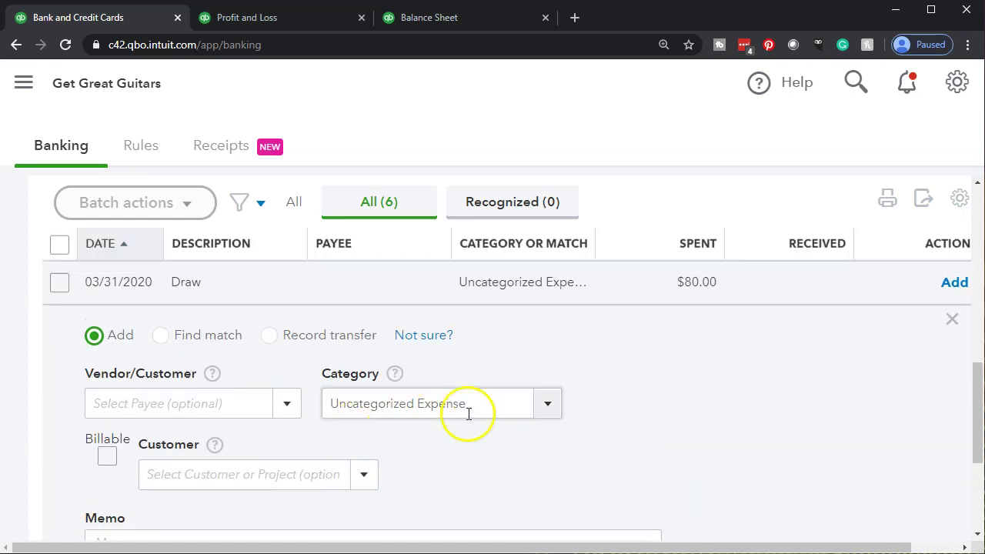
click(549, 404)
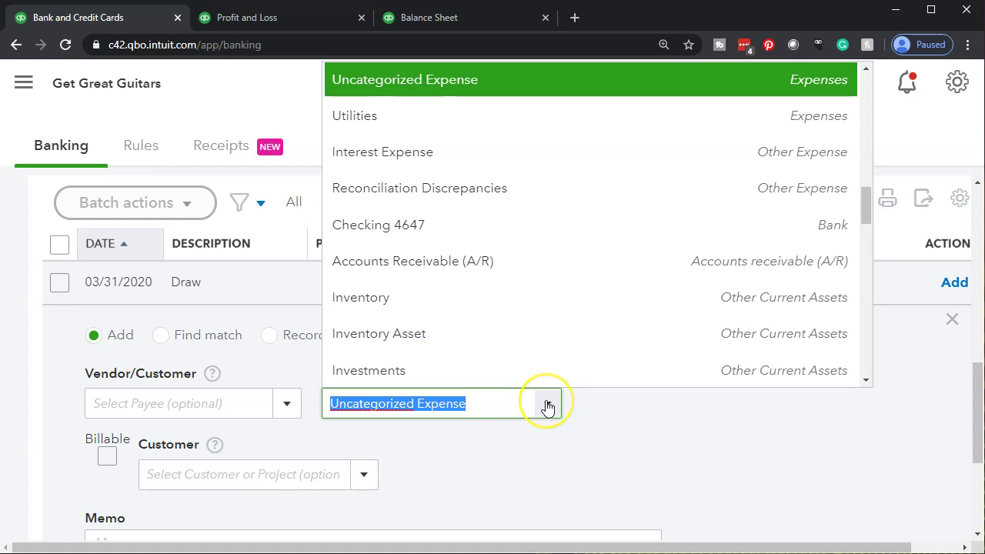
text(mi)
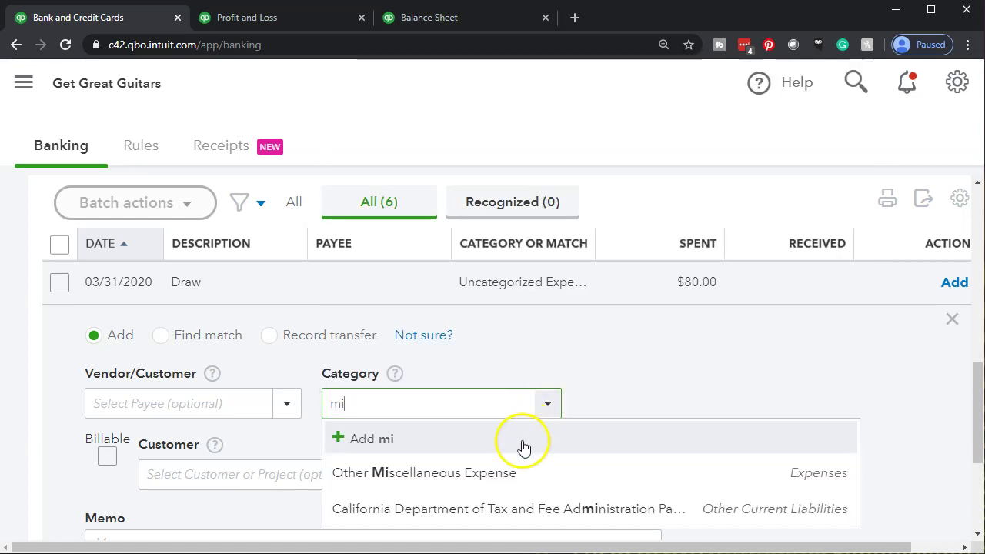
click(504, 479)
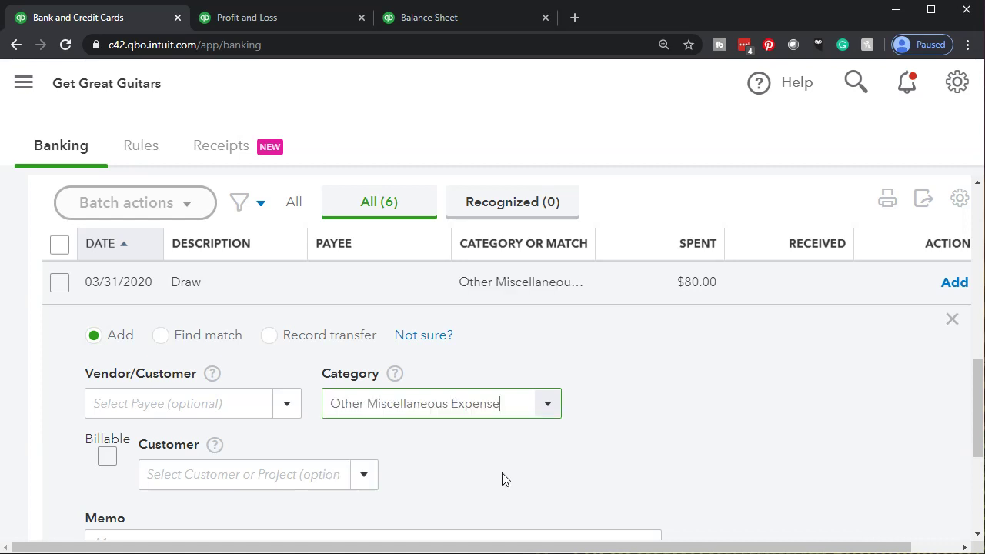
click(548, 410)
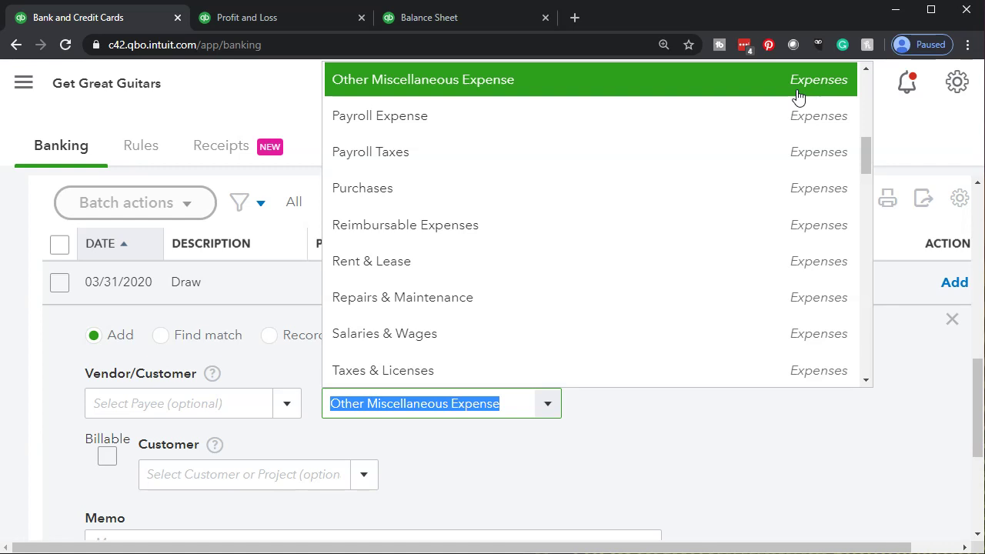
click(680, 414)
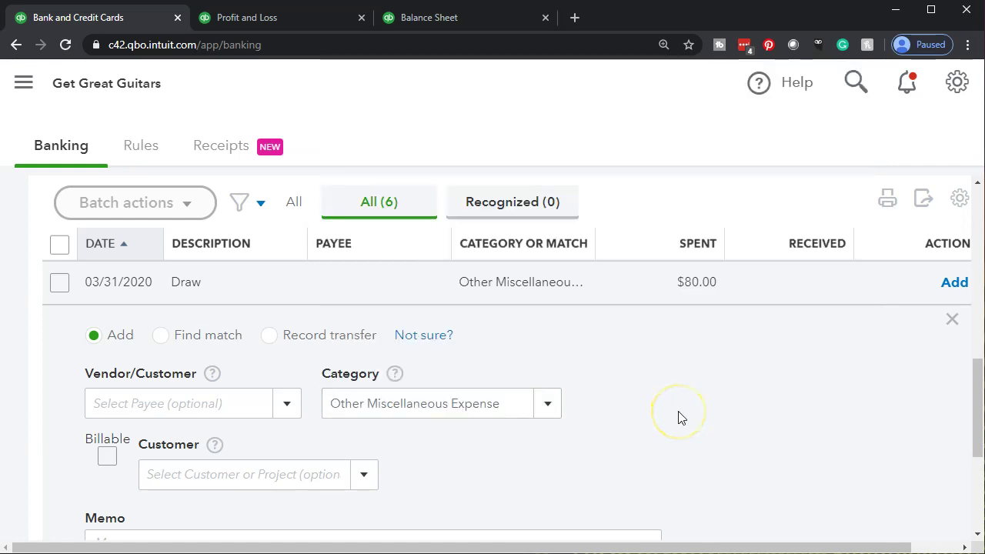
Step: Choose to leave future Draw transactions uncategorized in the auto-categorization setting
scroll(678, 415, down, 2)
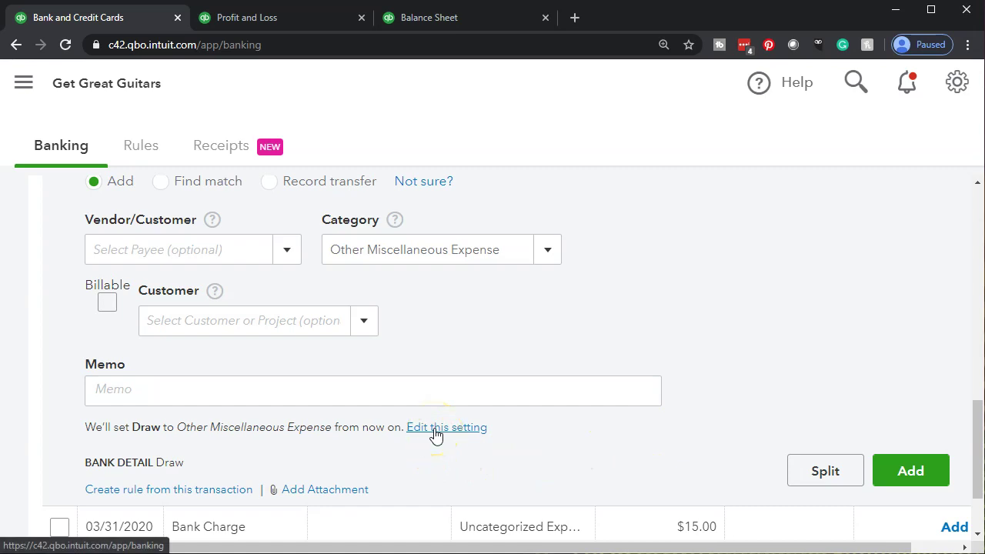
click(435, 428)
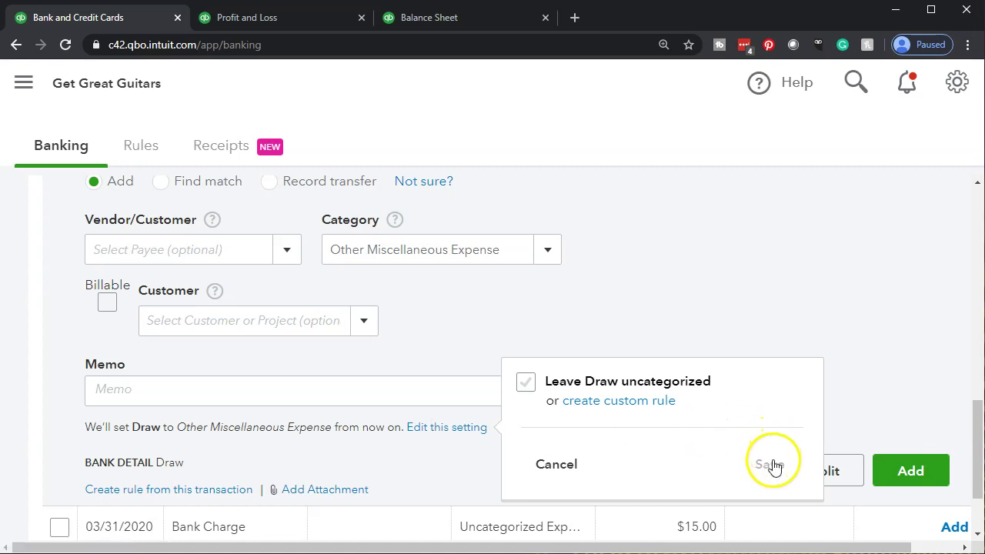
click(526, 382)
Step: Save the leave-Draw-uncategorized setting and add the $80 Draw transaction
click(768, 465)
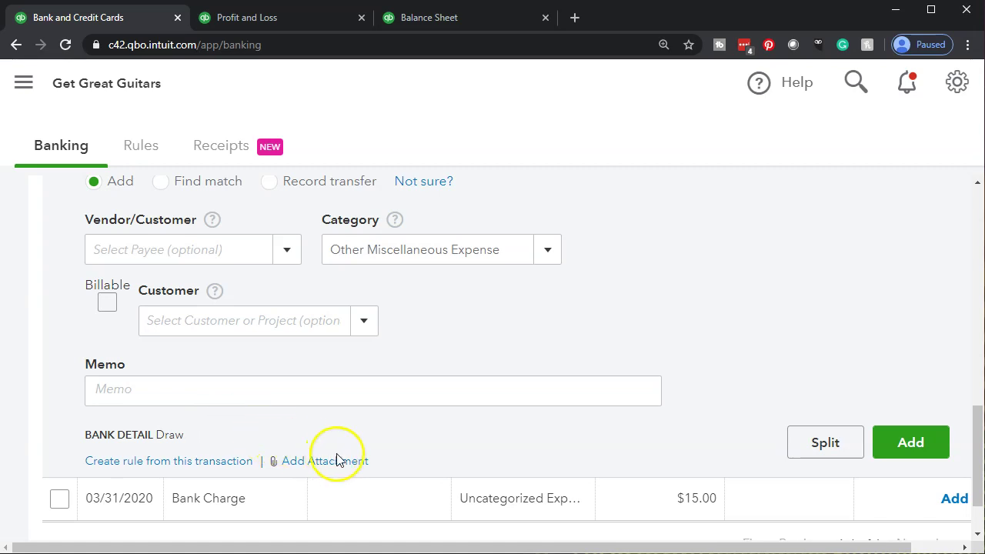
click(918, 456)
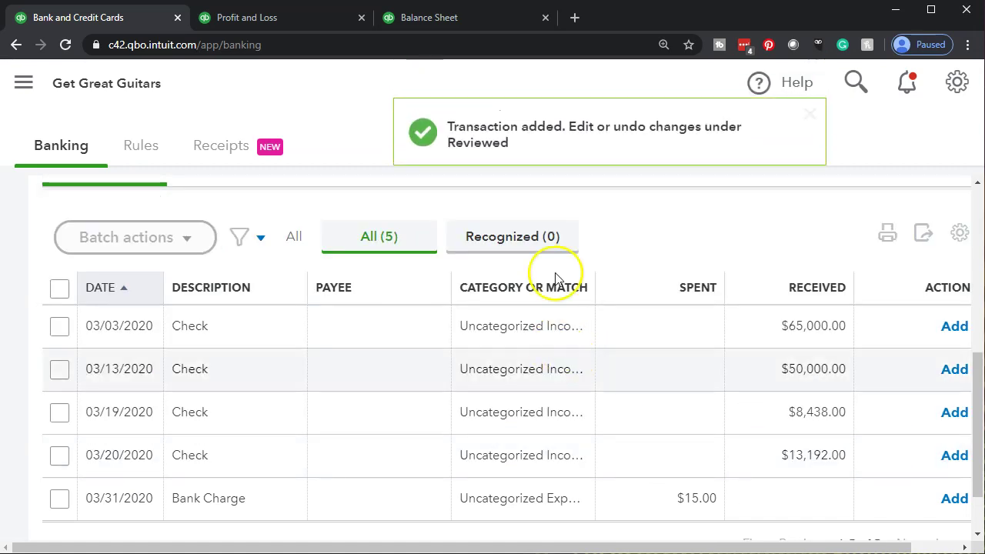
Step: On the Balance Sheet, drill into Checking 4647 and open the -80.00 Draw expense
click(452, 27)
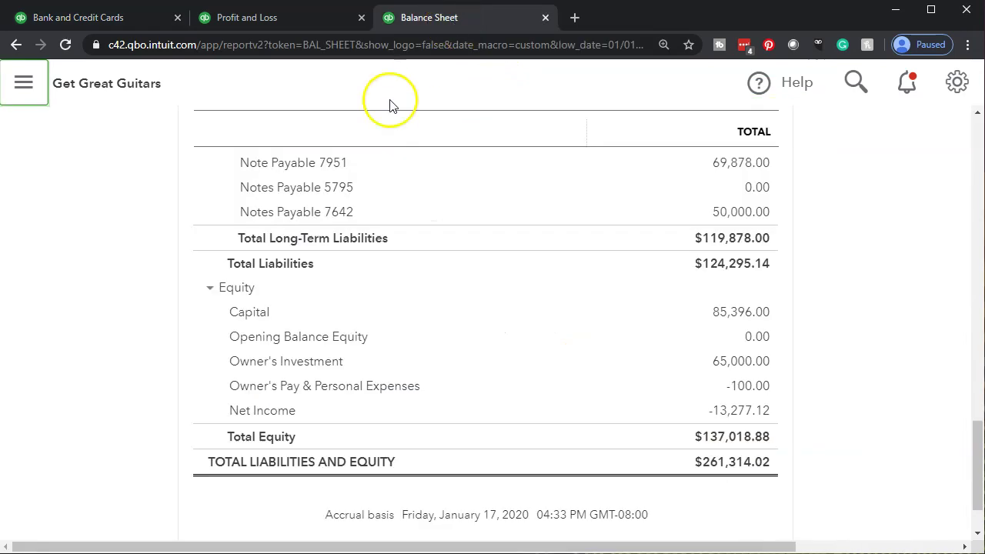
scroll(186, 416, up, 8)
scroll(187, 413, up, 5)
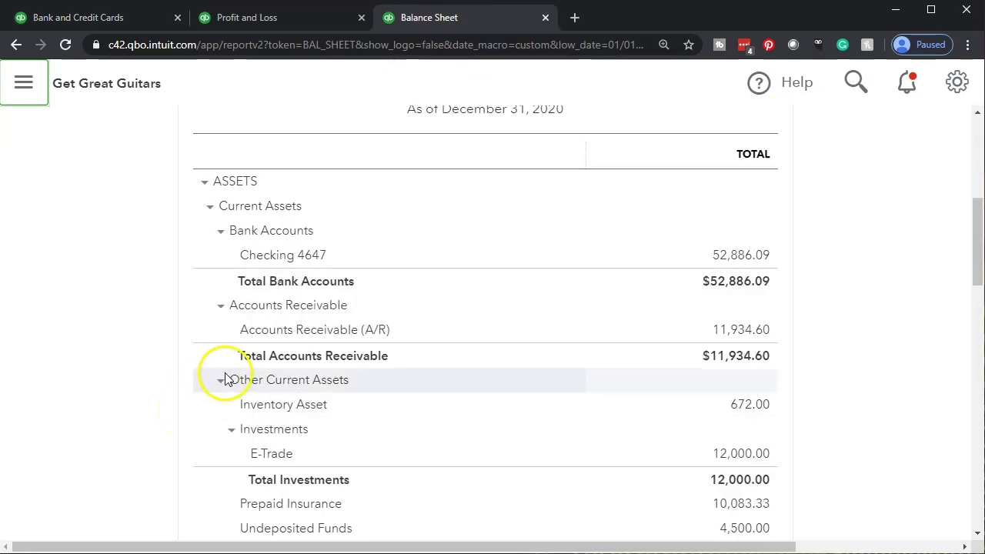
click(732, 257)
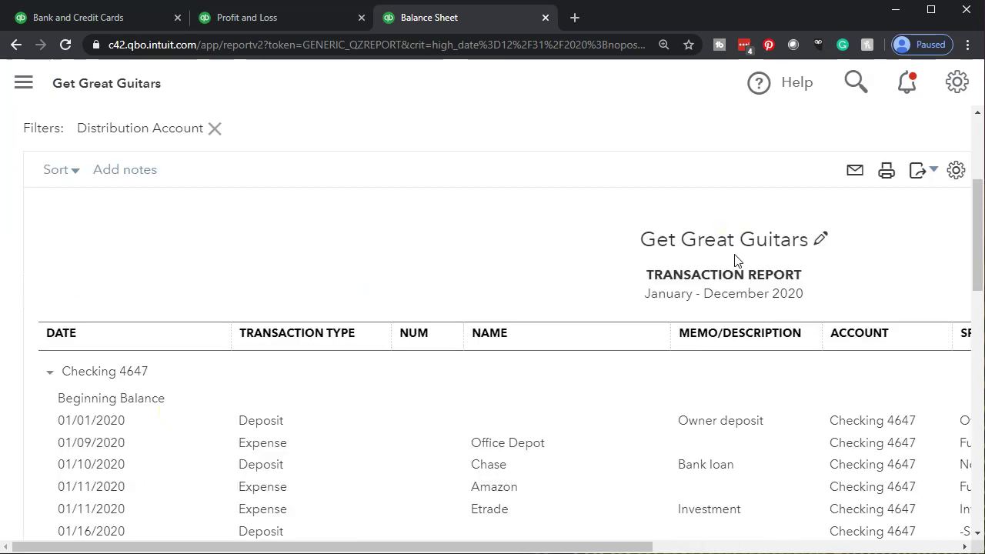
scroll(563, 367, down, 12)
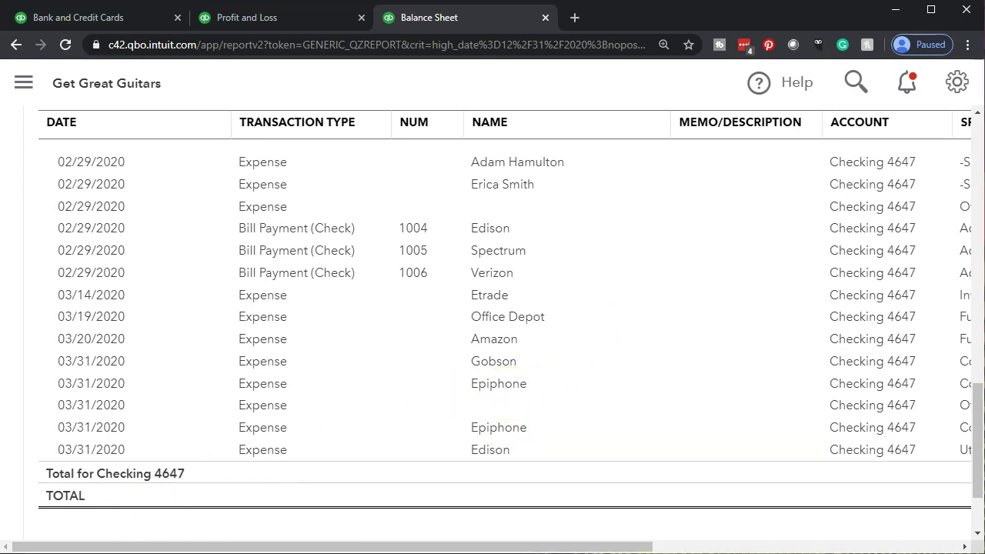
scroll(889, 414, right, 5)
click(889, 414)
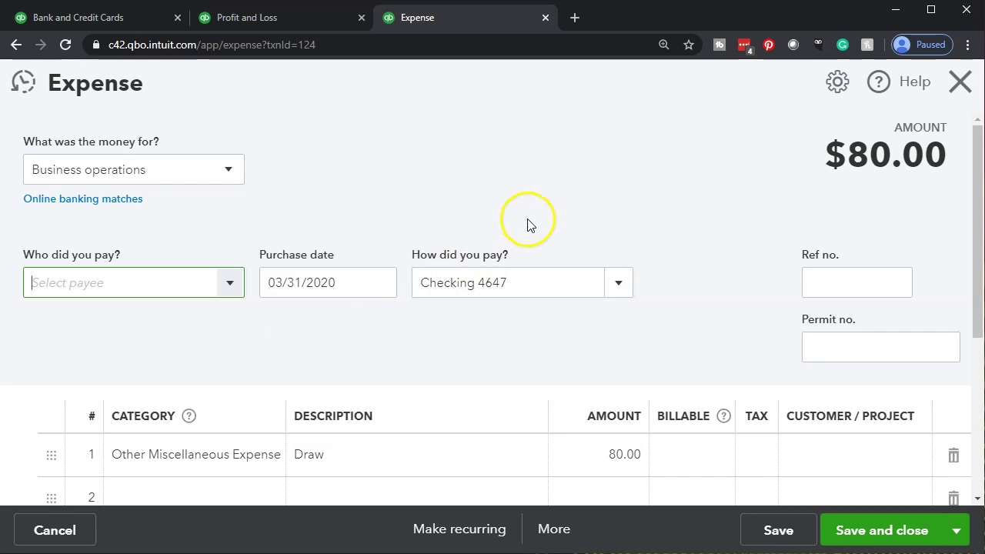
Step: Close the expense and return to the Balance Sheet summary showing Net Income -13,357.12
click(966, 91)
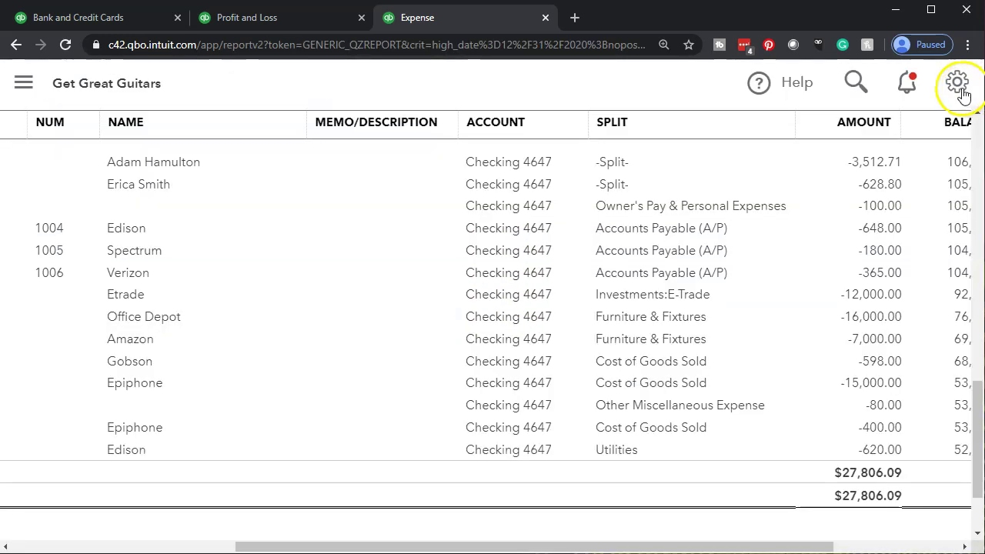
scroll(31, 381, up, 15)
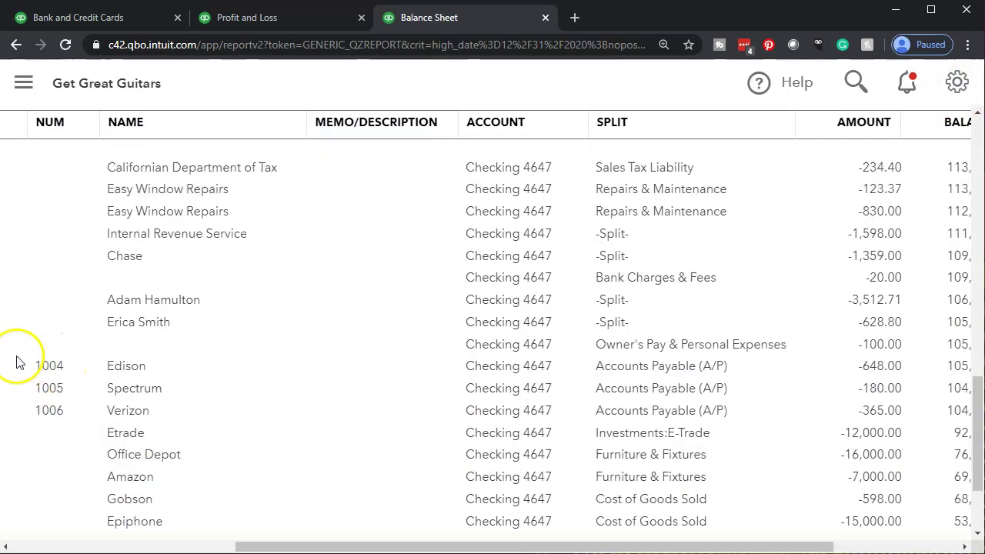
click(124, 188)
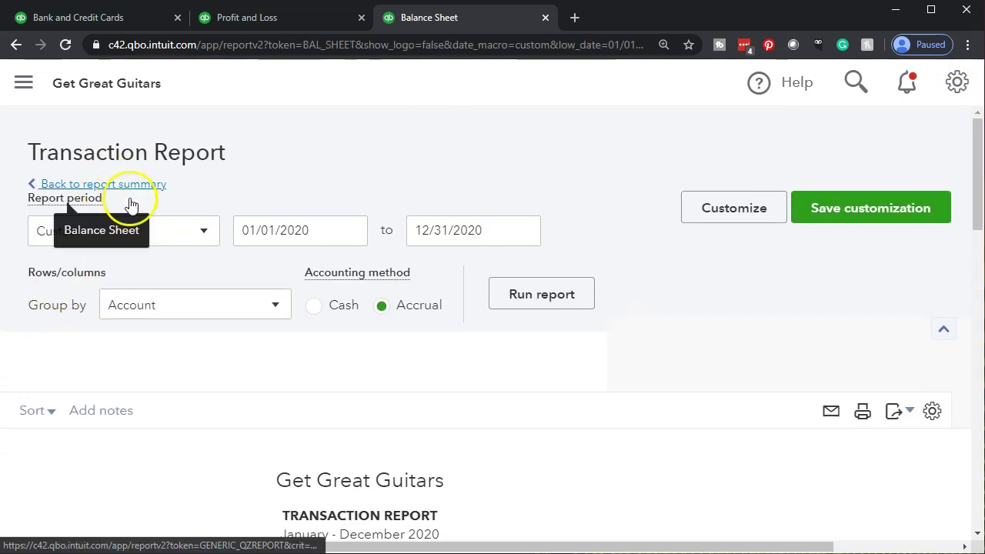
scroll(192, 239, down, 5)
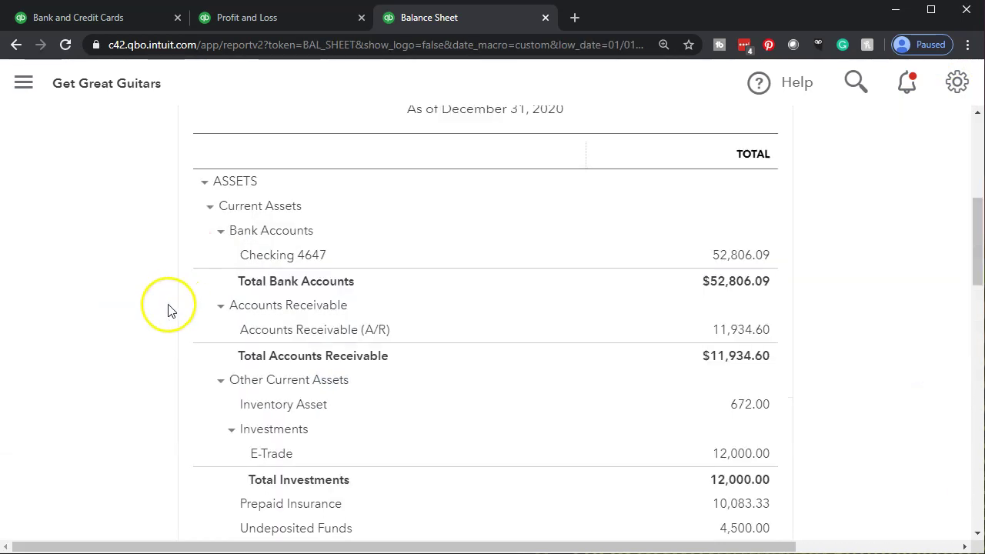
scroll(168, 311, down, 10)
scroll(168, 311, down, 5)
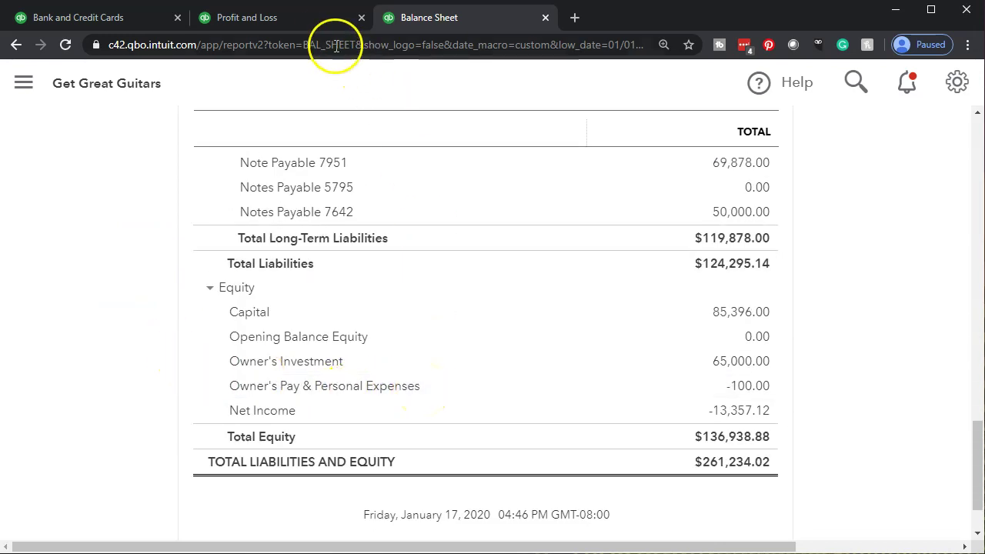
Step: Review the Profit and Loss Other Miscellaneous Expense 80.00 detail, then go back to the 2020 summary
click(311, 20)
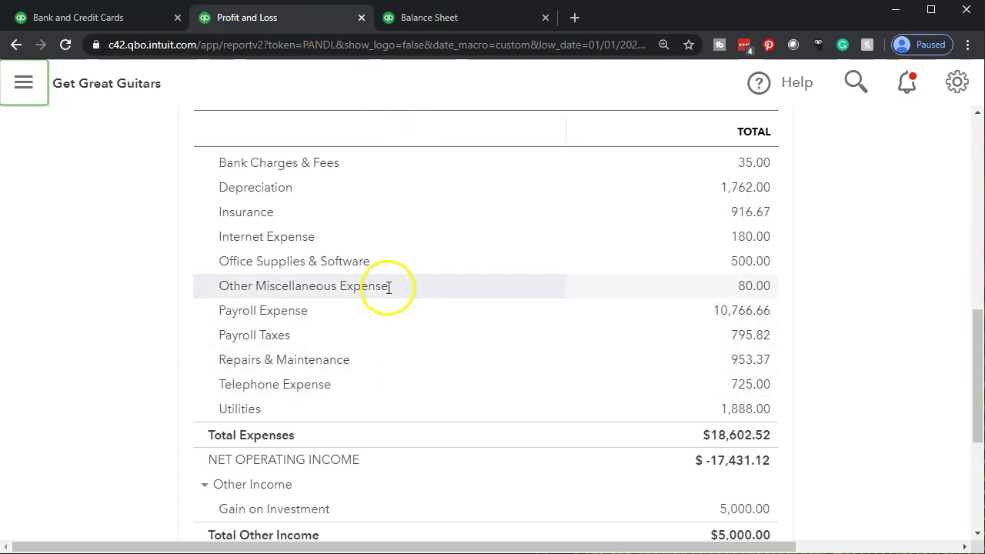
click(753, 285)
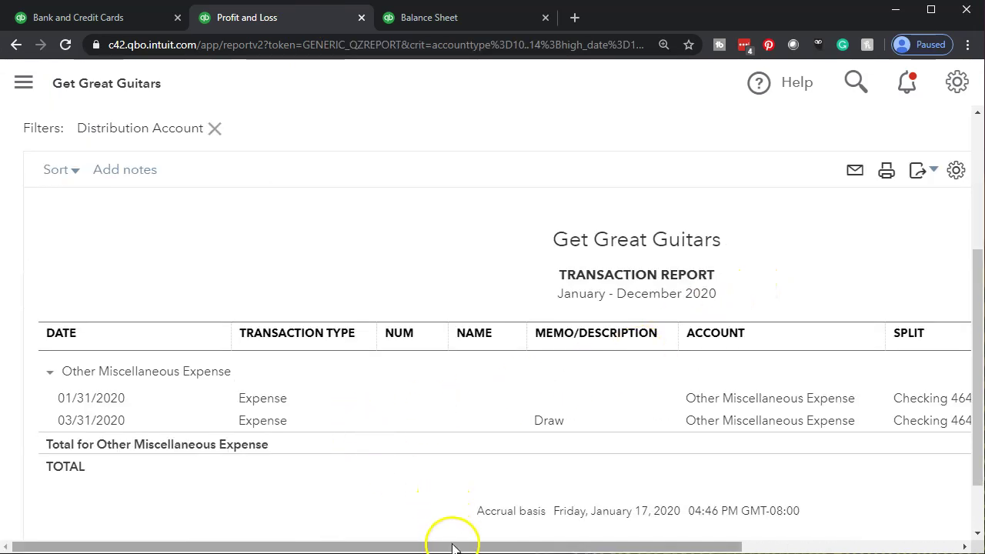
drag(454, 546, 861, 451)
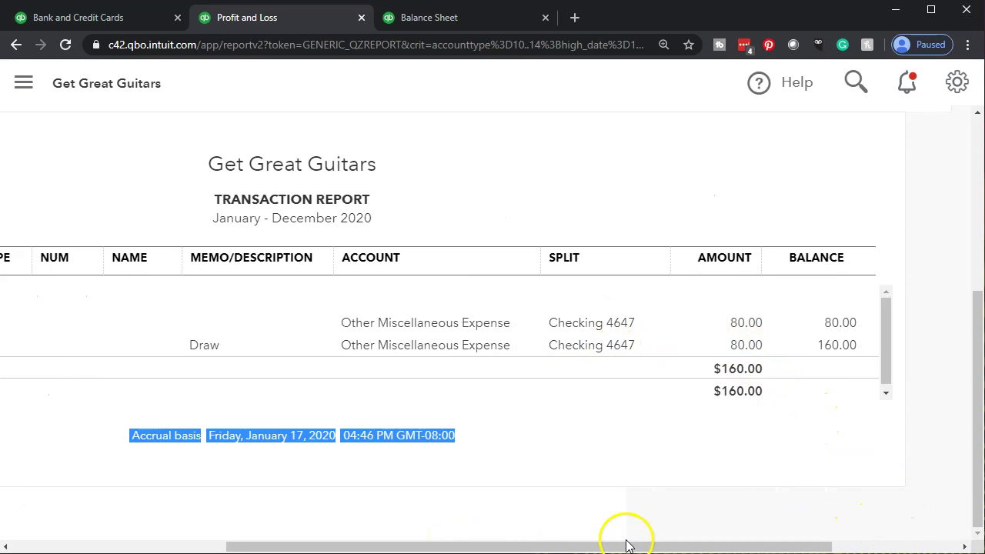
drag(629, 545, 341, 535)
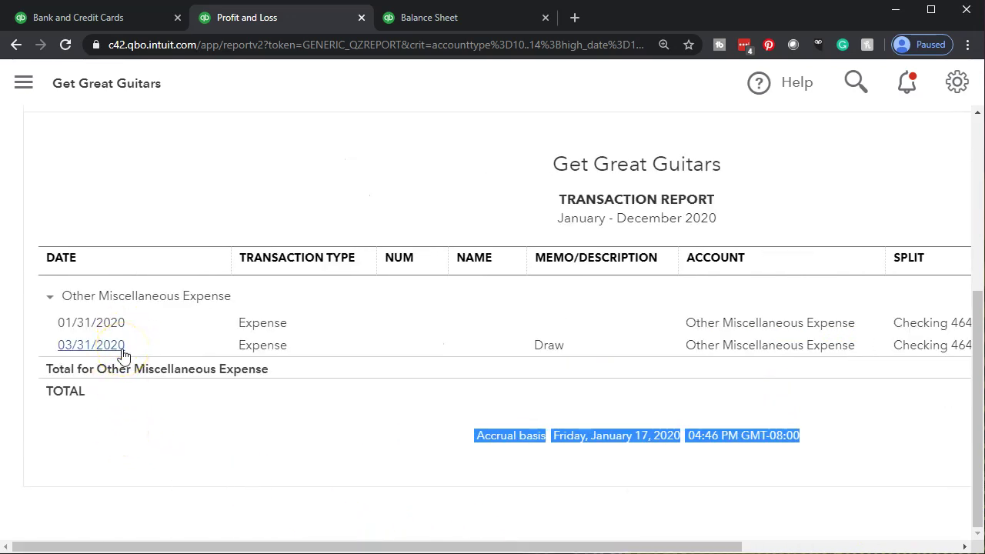
click(234, 438)
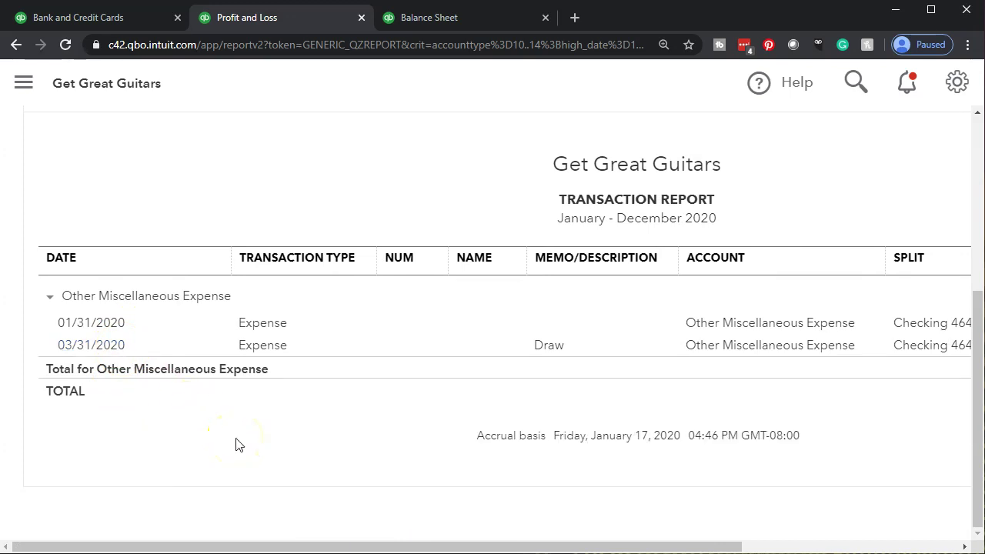
scroll(236, 444, up, 4)
click(132, 177)
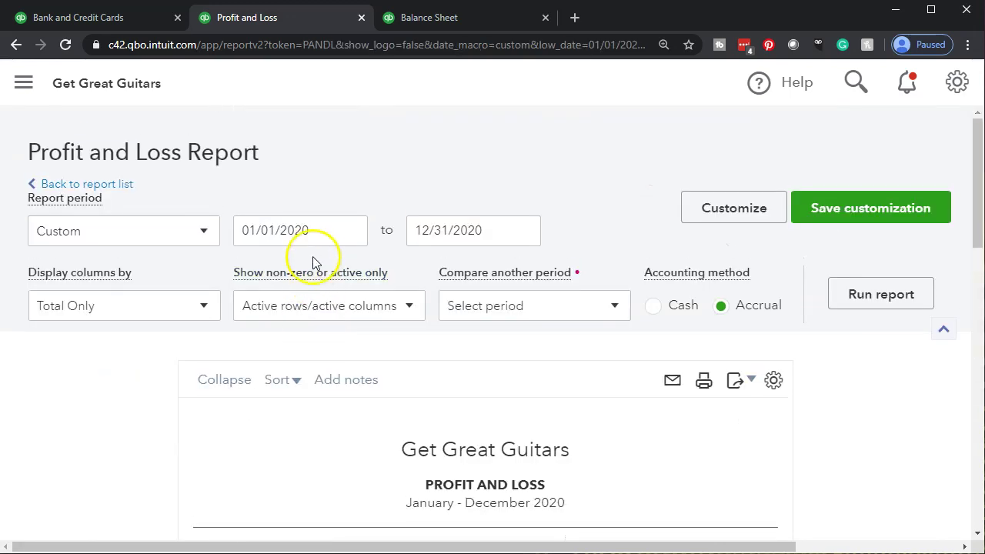
Step: Rerun the Profit and Loss for 03/01/2020–03/31/2020, showing Other Miscellaneous Expense 80.00
click(314, 231)
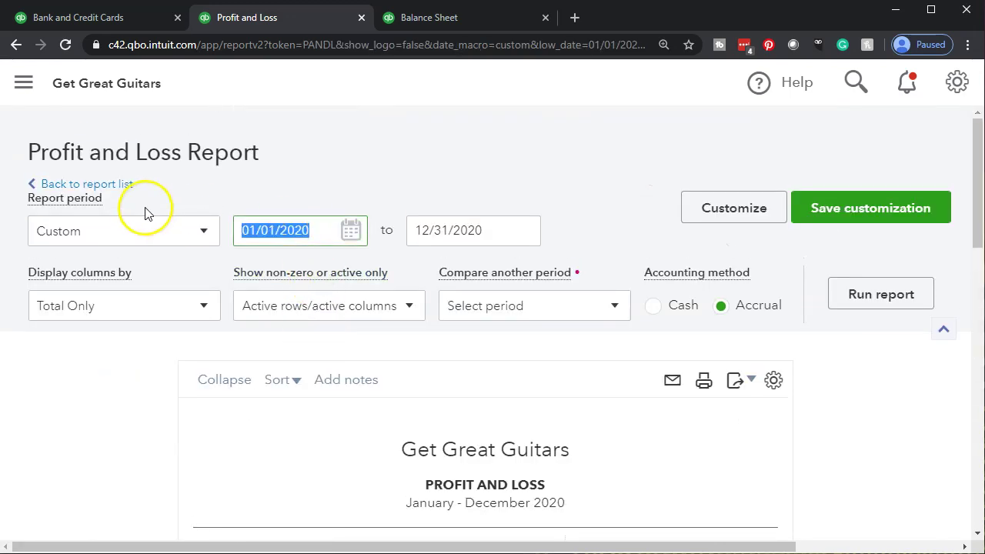
text(03)
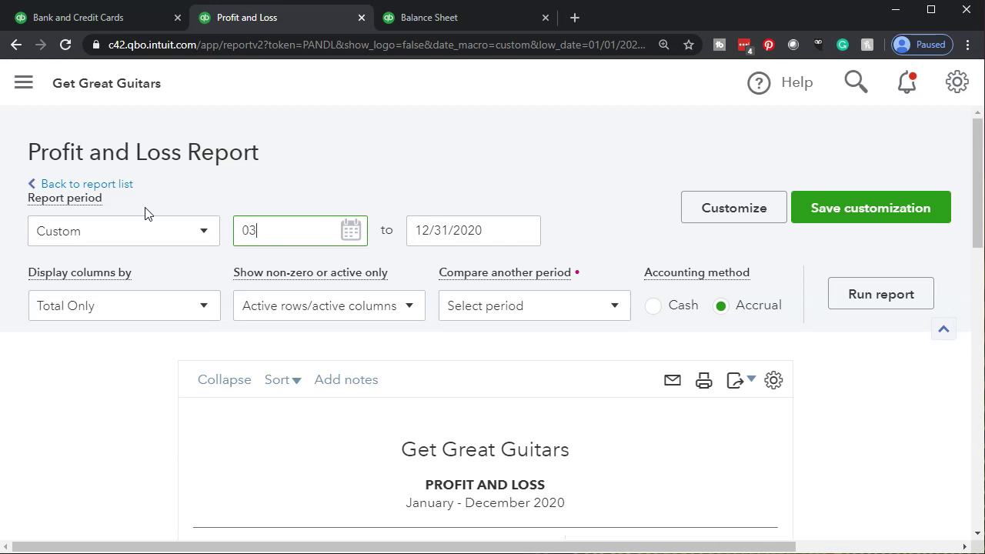
text(/01/20)
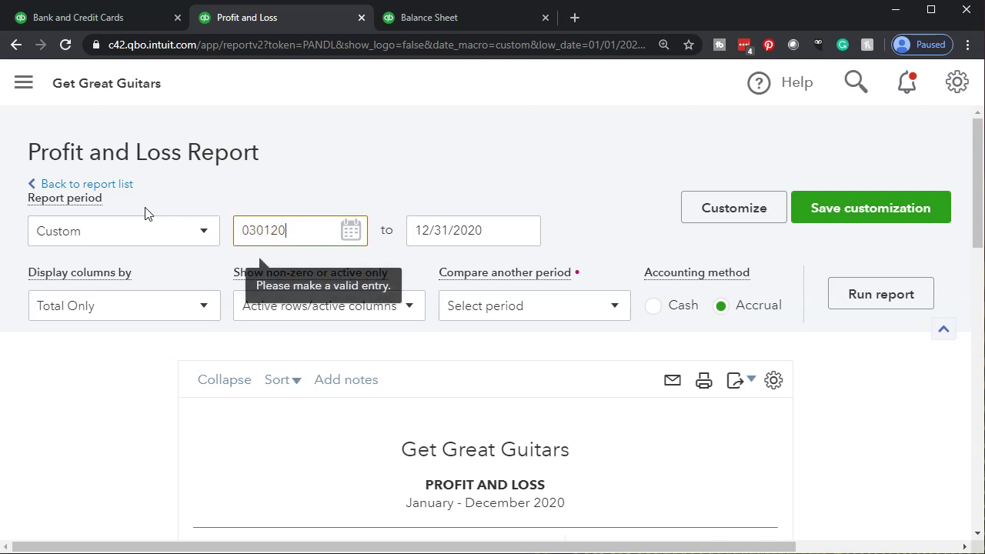
key(Tab)
text(03/31/20)
key(Tab)
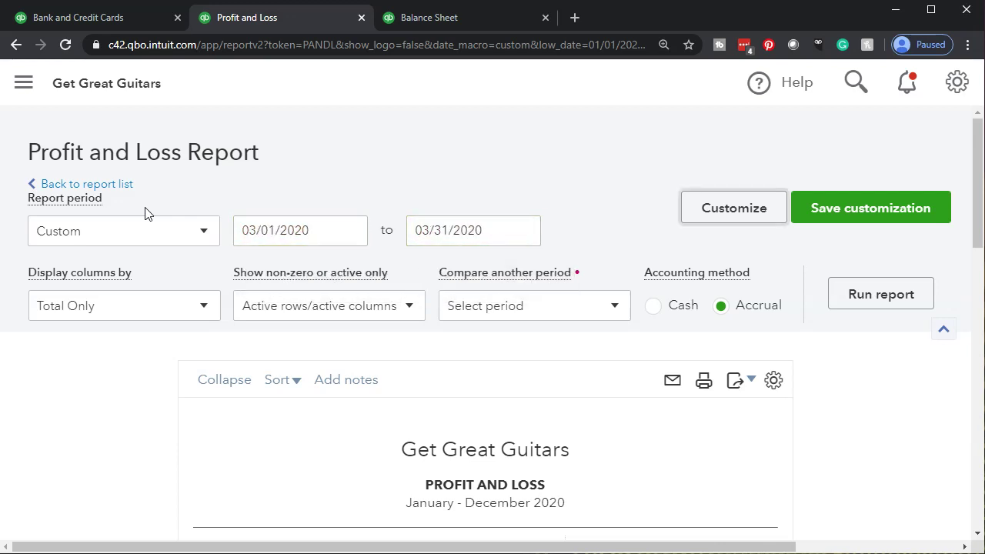
click(885, 297)
scroll(76, 408, down, 3)
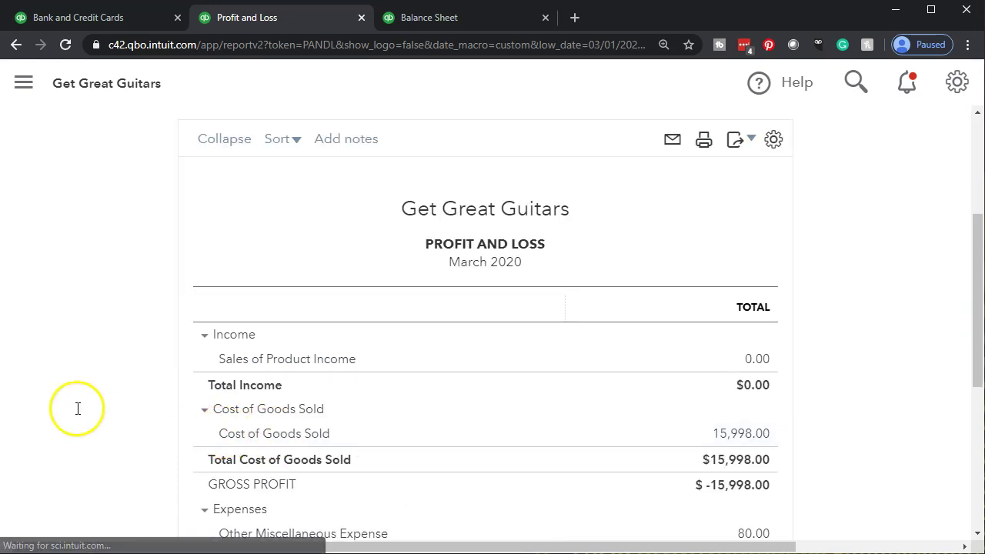
scroll(53, 379, down, 2)
scroll(53, 379, down, 2)
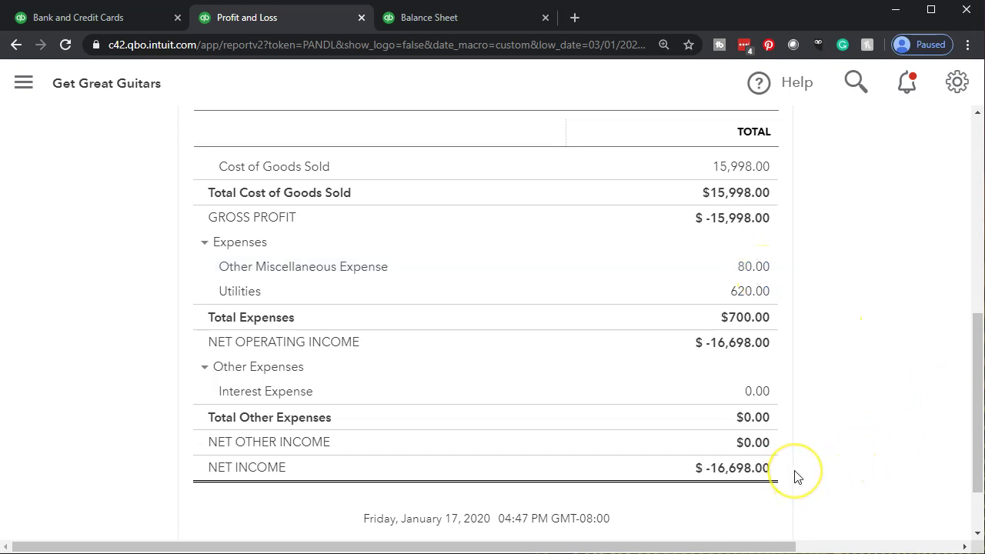
scroll(796, 476, up, 4)
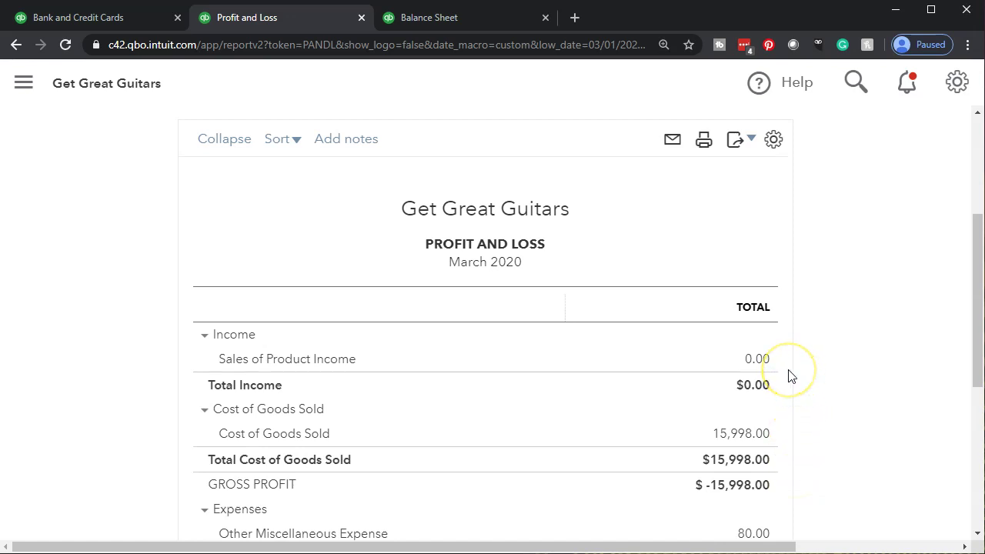